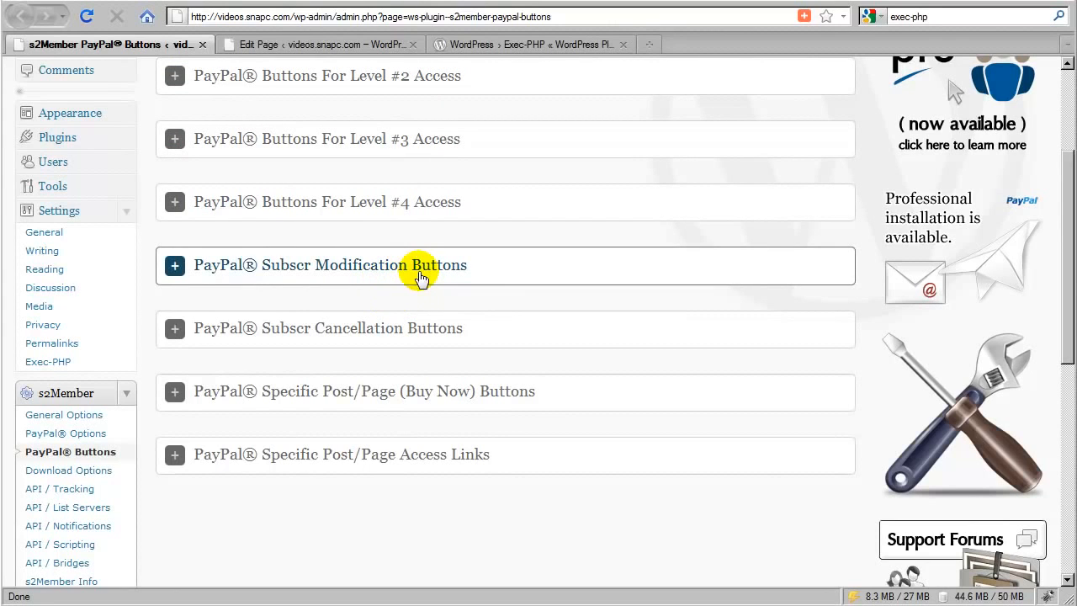
- Expand the PayPal Subscr Modification Buttons generator and set its modification to Upgrade To Level #1
{"action": "left_click", "coordinate": [421, 278]}
{"action": "scroll", "coordinate": [497, 278], "scroll_direction": "down", "scroll_amount": 5}
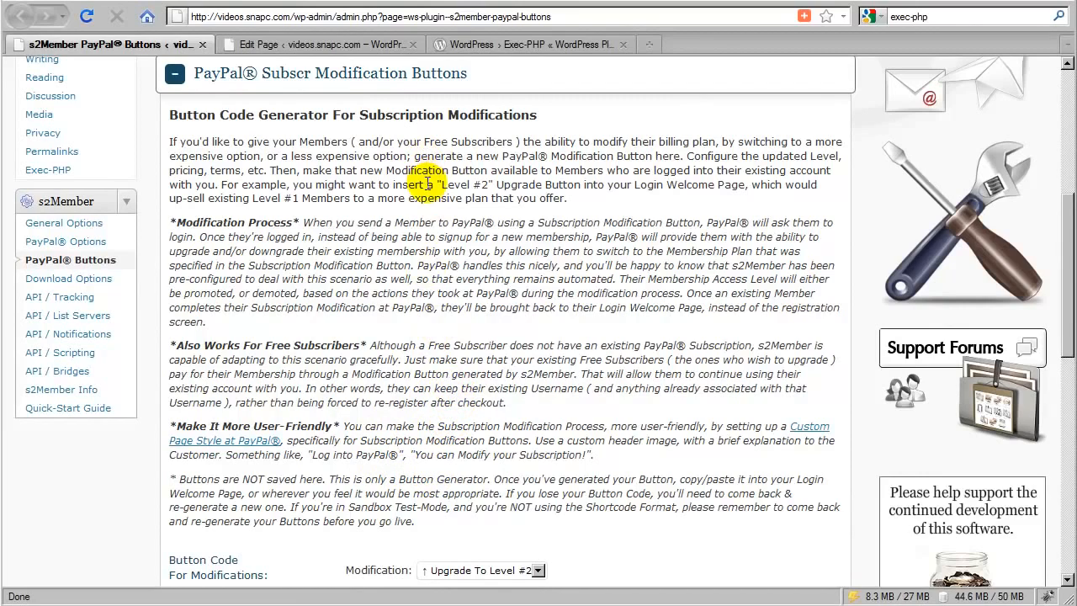
{"action": "scroll", "coordinate": [437, 354], "scroll_direction": "down", "scroll_amount": 2}
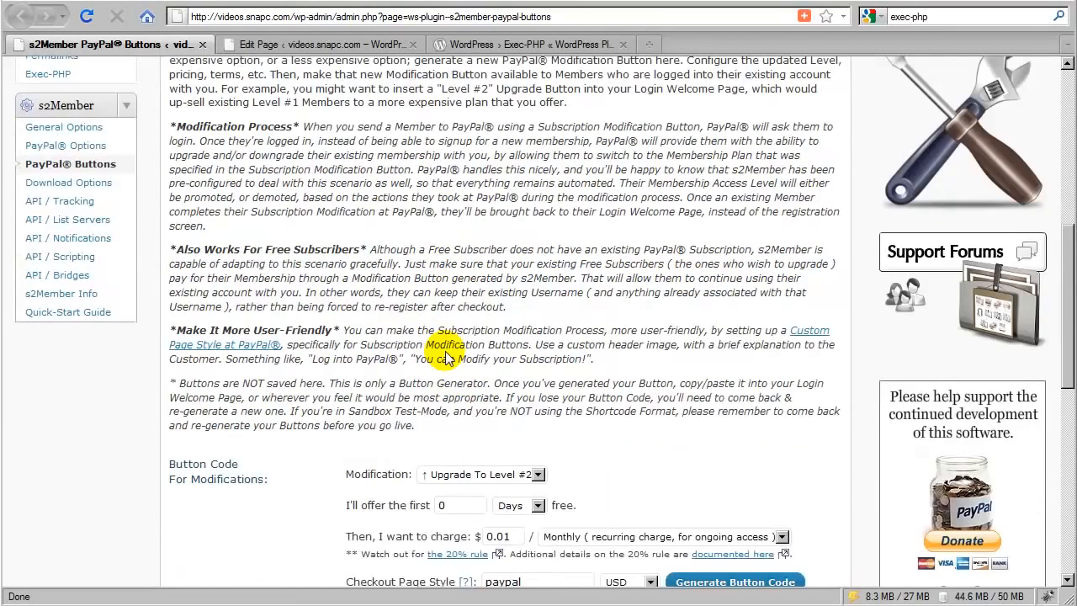
{"action": "scroll", "coordinate": [446, 357], "scroll_direction": "down", "scroll_amount": 6}
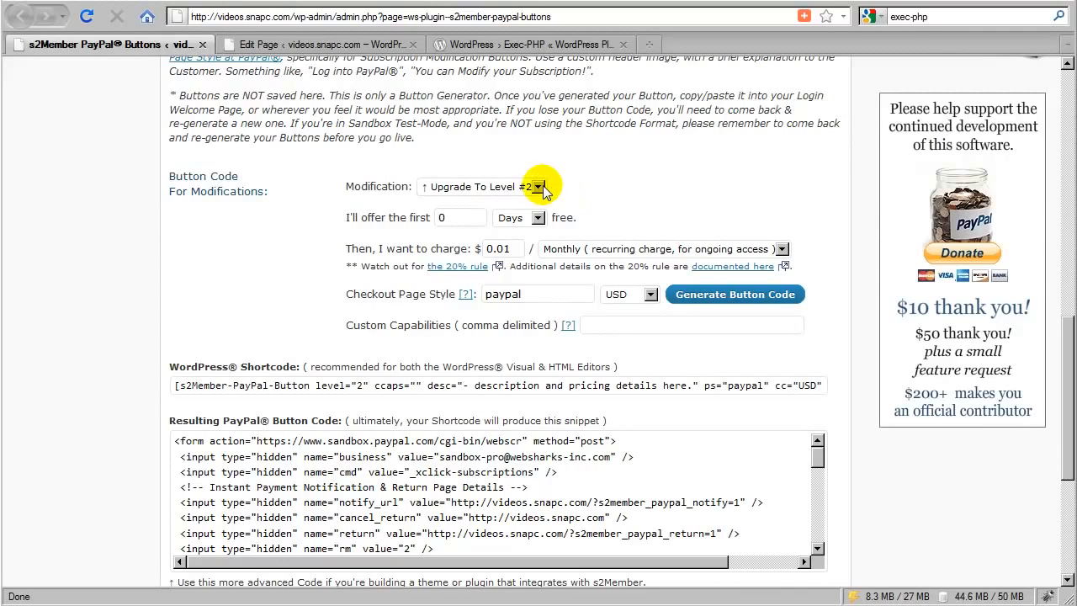
{"action": "left_click", "coordinate": [538, 187]}
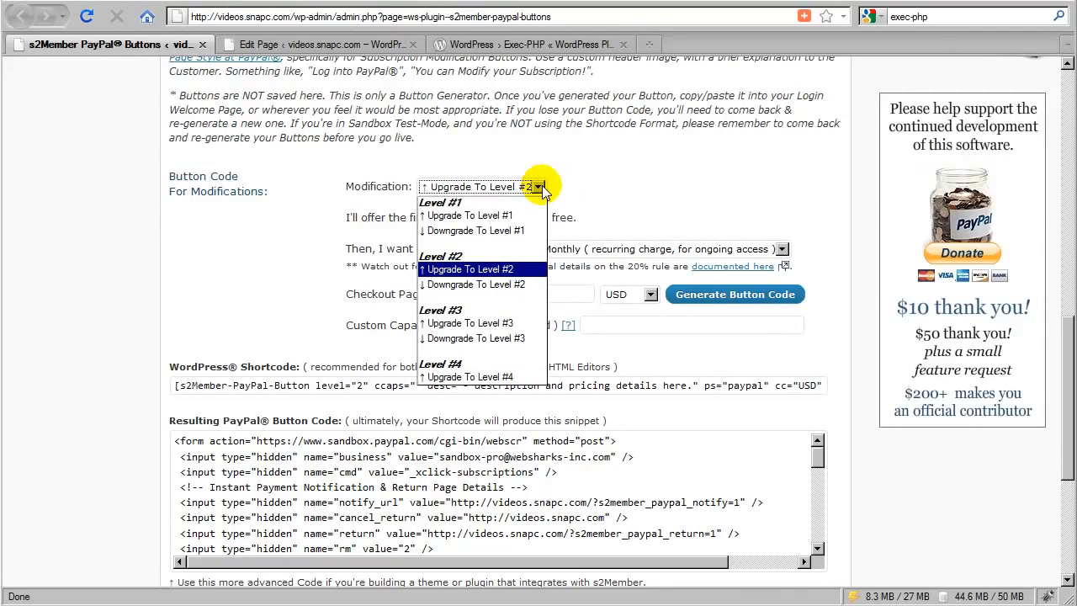
{"action": "left_click", "coordinate": [508, 223]}
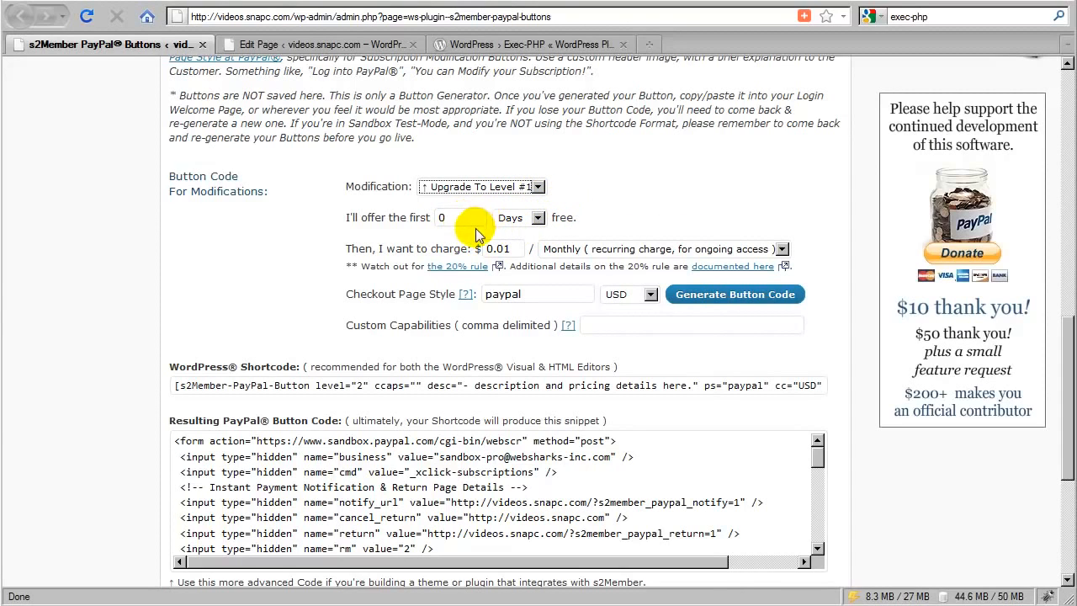
{"action": "left_click", "coordinate": [537, 219]}
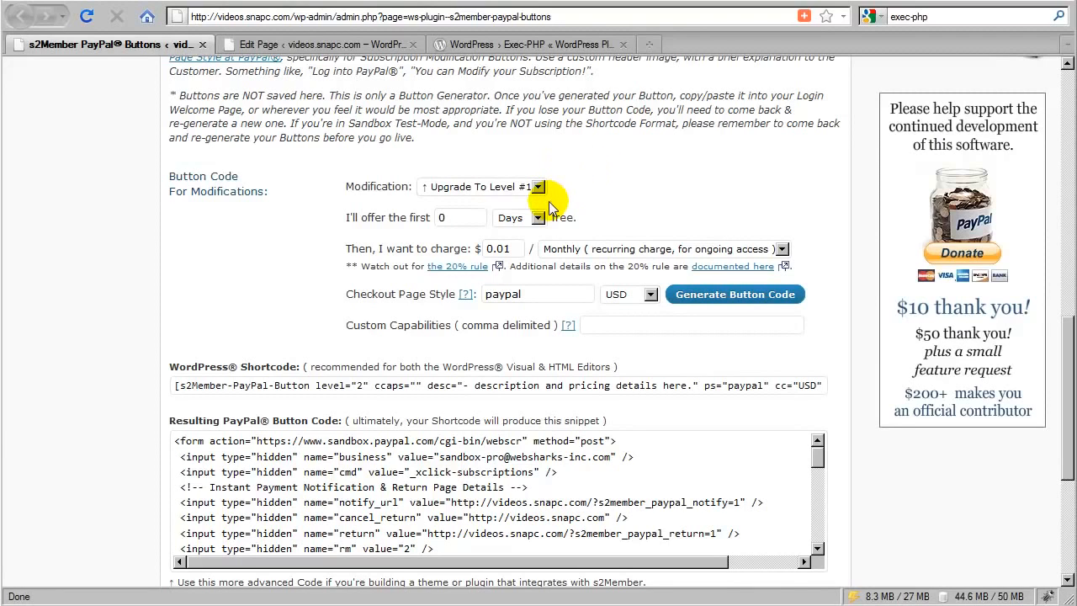
- Set the upgrade's charge to $169.00 with monthly recurring billing for ongoing access
{"action": "left_click_drag", "start_coordinate": [511, 246], "coordinate": [485, 248]}
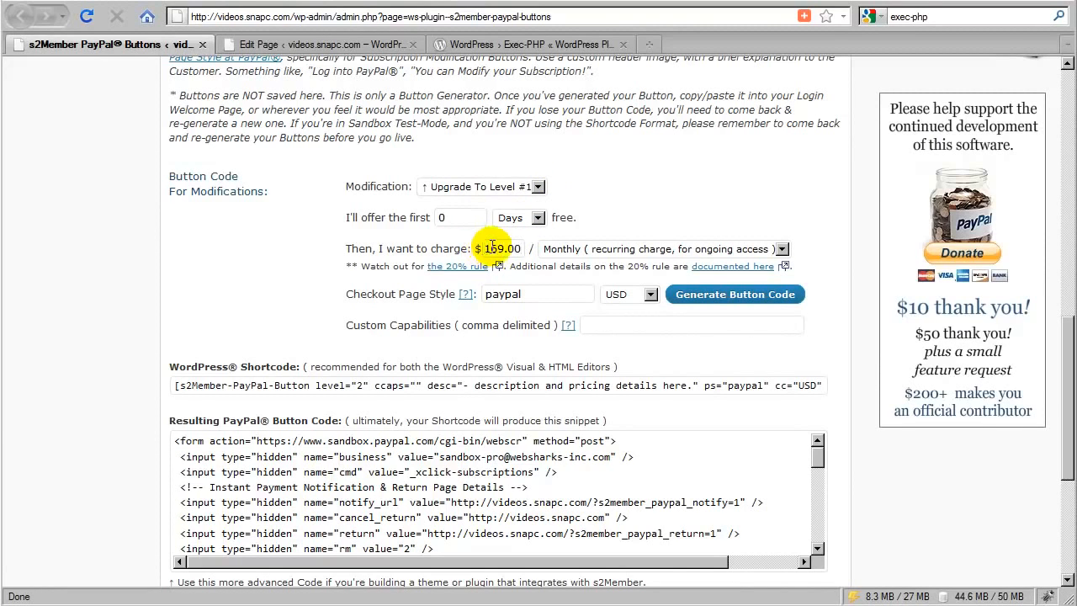
{"action": "left_click", "coordinate": [602, 251]}
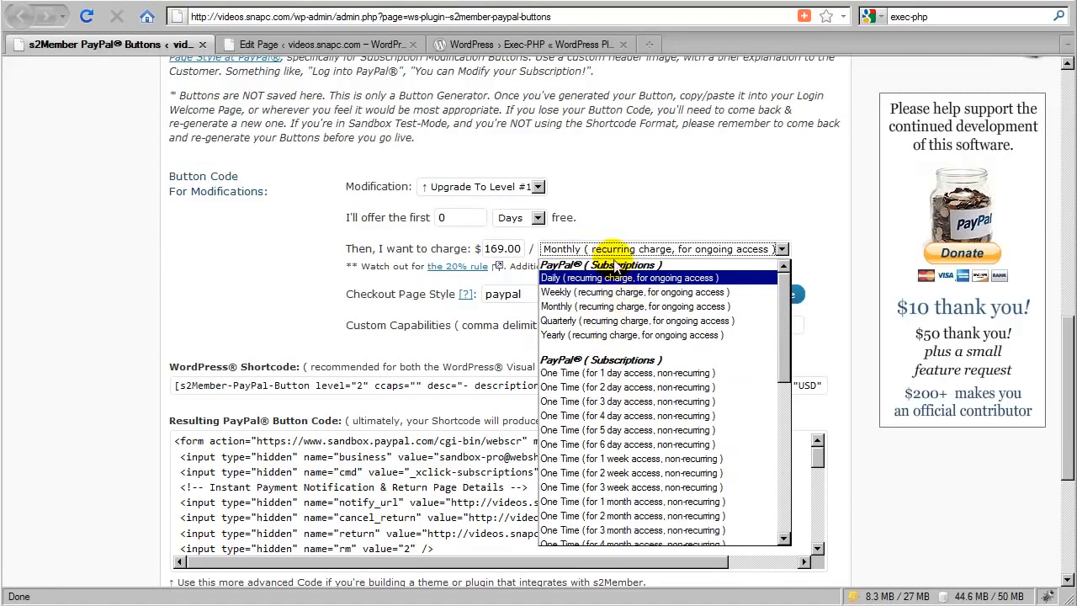
{"action": "left_click", "coordinate": [612, 228]}
{"action": "left_click", "coordinate": [609, 255]}
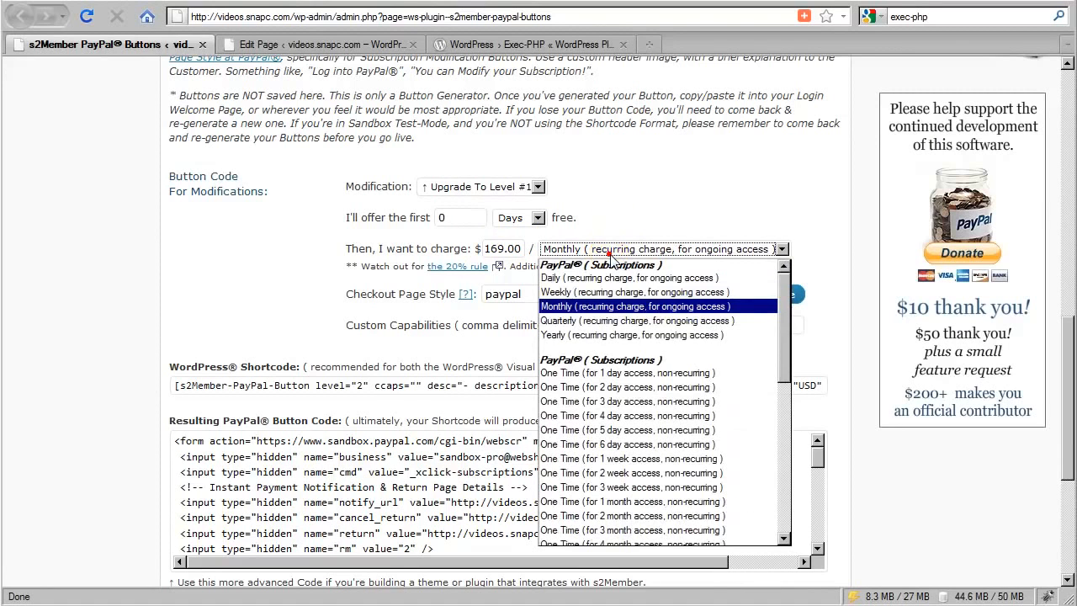
{"action": "scroll", "coordinate": [572, 427], "scroll_direction": "down", "scroll_amount": 5}
{"action": "scroll", "coordinate": [572, 427], "scroll_direction": "up", "scroll_amount": 5}
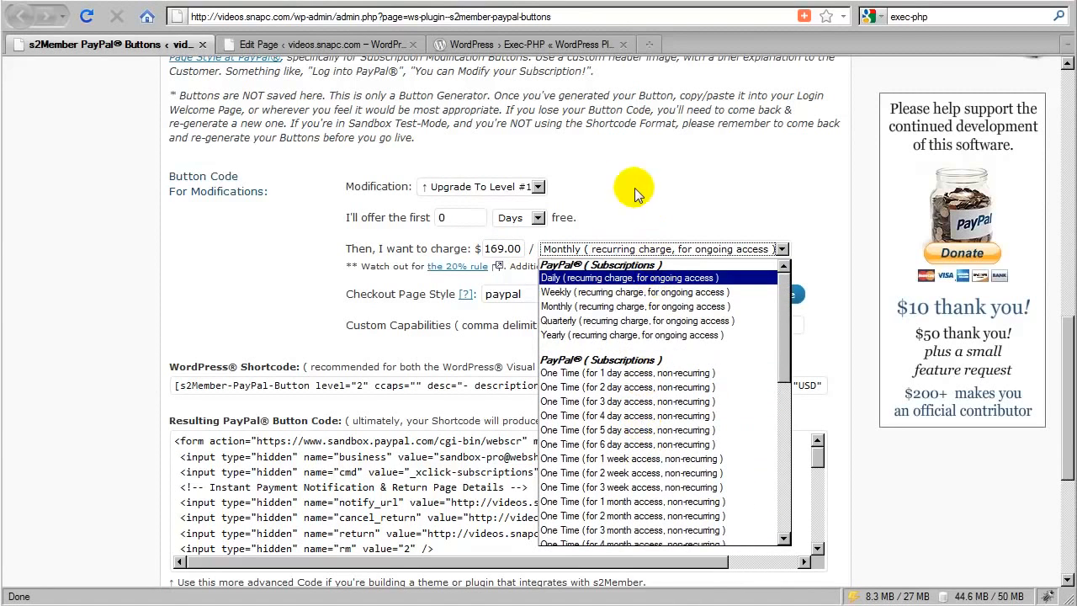
{"action": "left_click", "coordinate": [649, 223]}
{"action": "scroll", "coordinate": [639, 225], "scroll_direction": "up", "scroll_amount": 8}
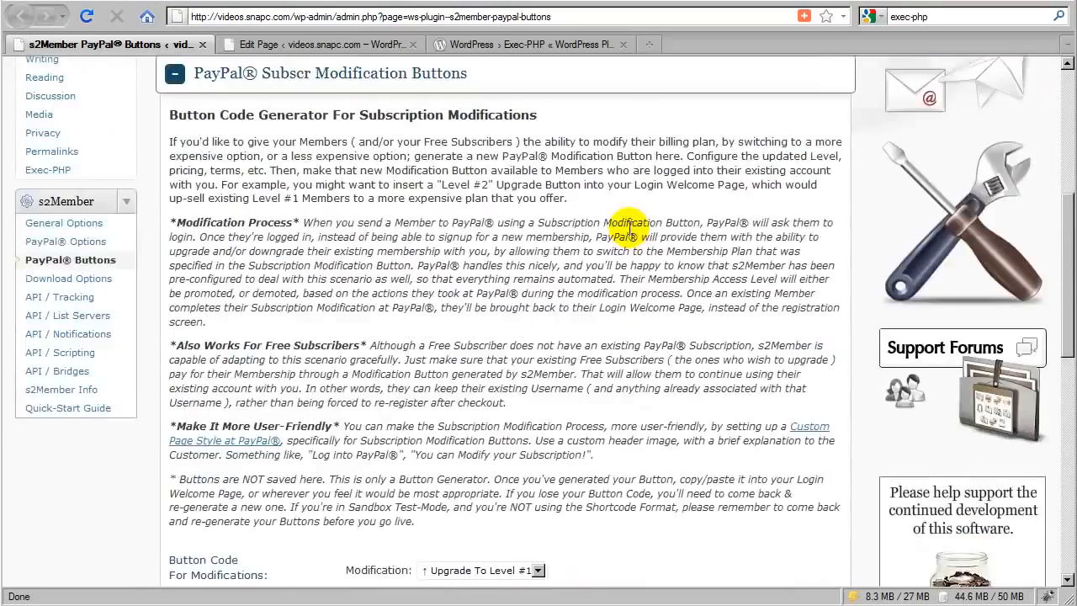
{"action": "scroll", "coordinate": [630, 228], "scroll_direction": "up", "scroll_amount": 8}
{"action": "scroll", "coordinate": [526, 328], "scroll_direction": "down", "scroll_amount": 4}
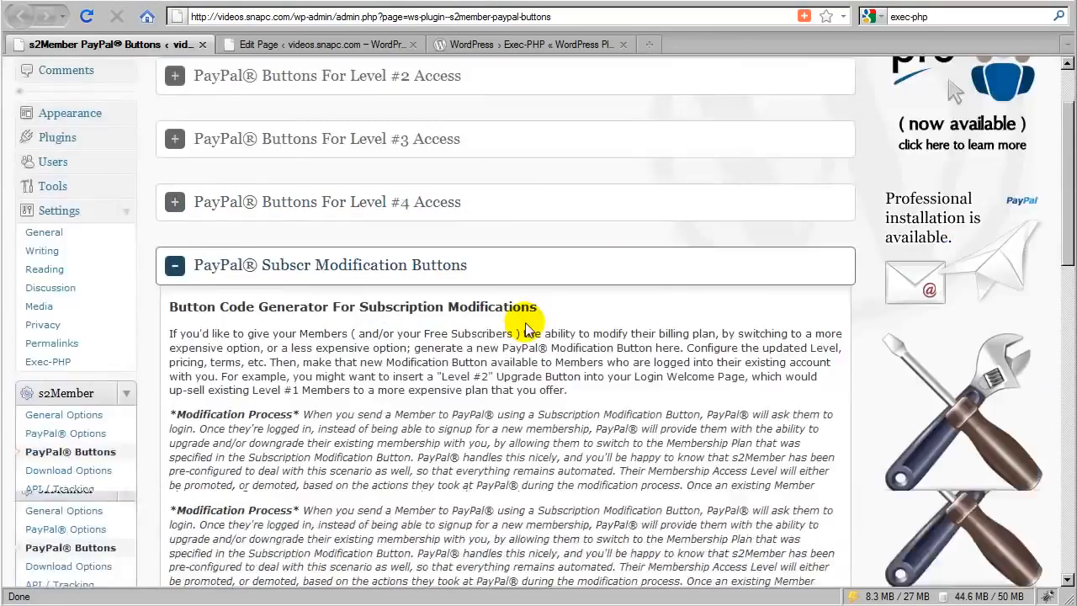
{"action": "scroll", "coordinate": [526, 328], "scroll_direction": "down", "scroll_amount": 10}
{"action": "left_click", "coordinate": [594, 247]}
{"action": "left_click", "coordinate": [604, 249]}
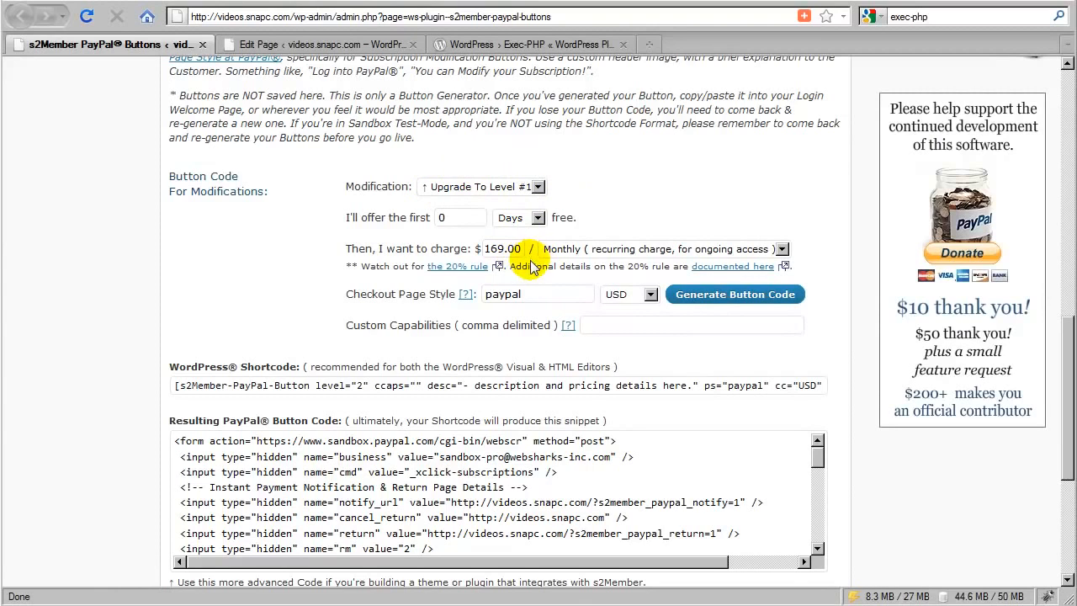
{"action": "left_click", "coordinate": [538, 186]}
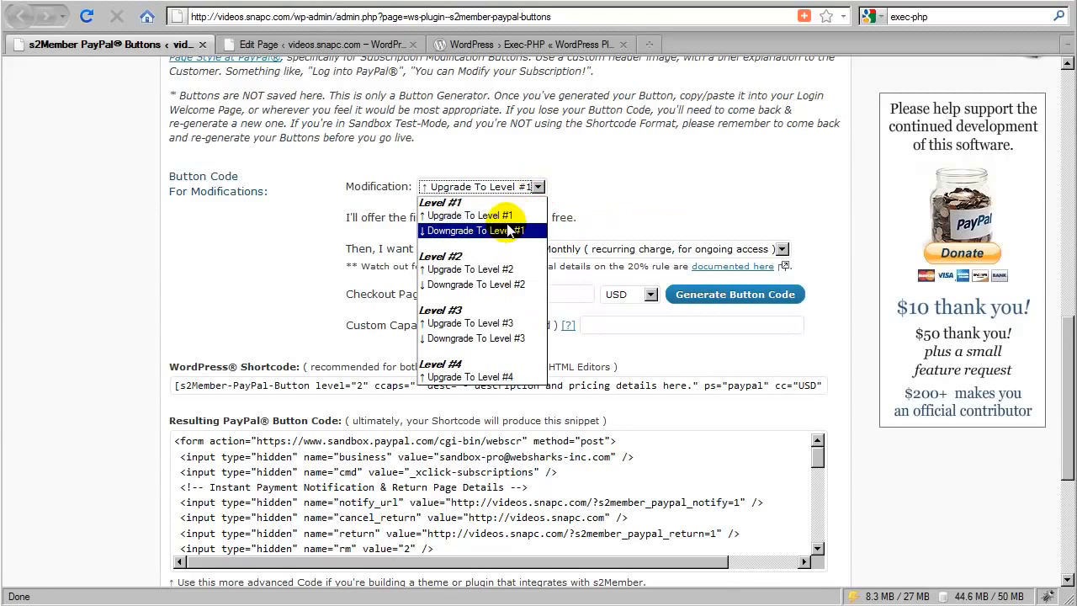
{"action": "left_click", "coordinate": [492, 269]}
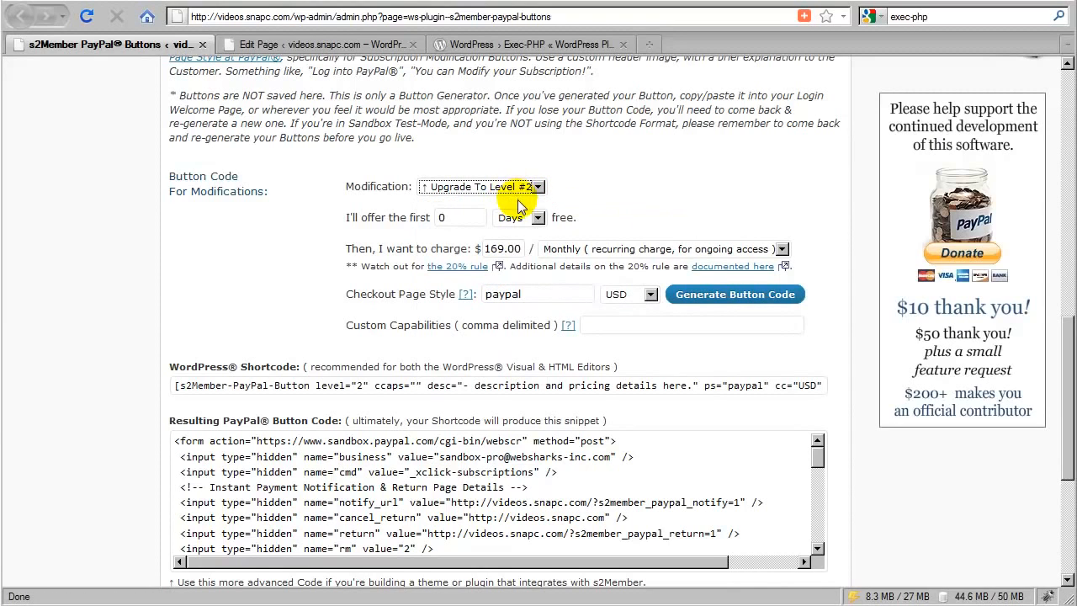
{"action": "left_click", "coordinate": [526, 190]}
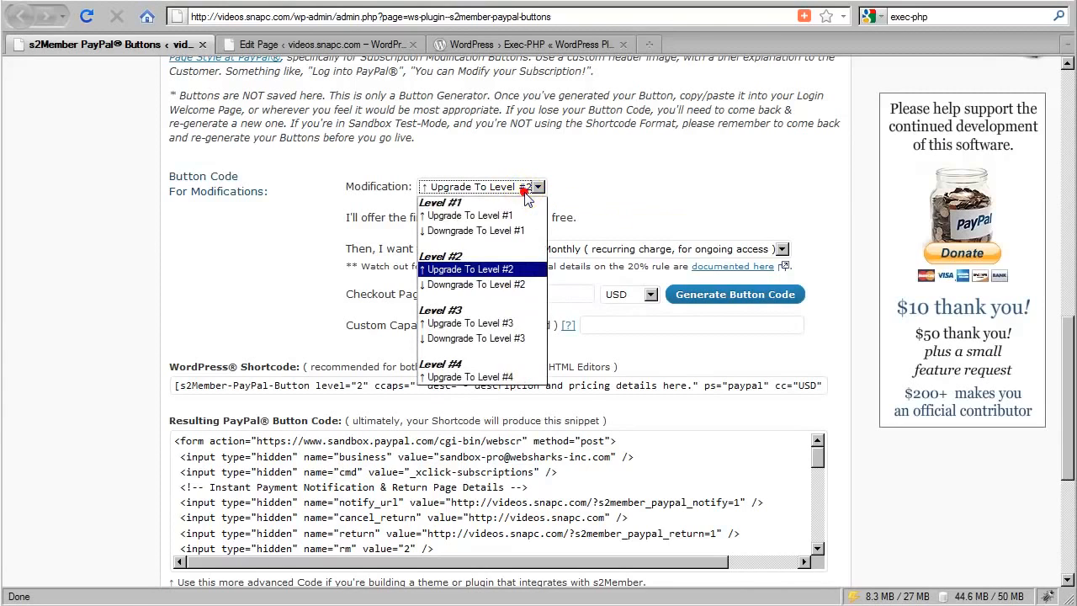
{"action": "left_click", "coordinate": [509, 216]}
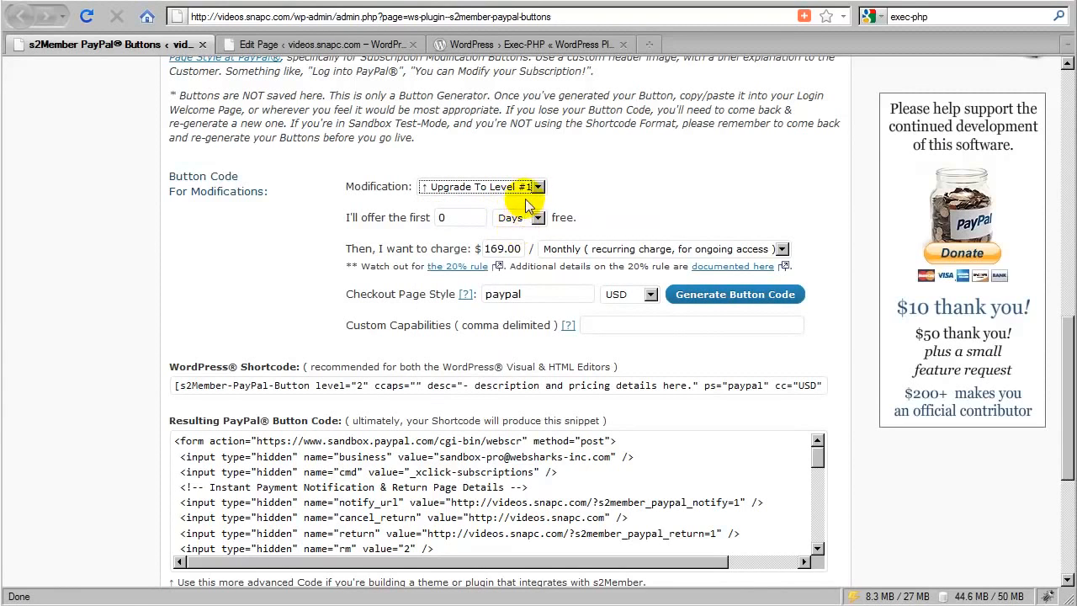
{"action": "left_click", "coordinate": [534, 186]}
{"action": "left_click", "coordinate": [504, 269]}
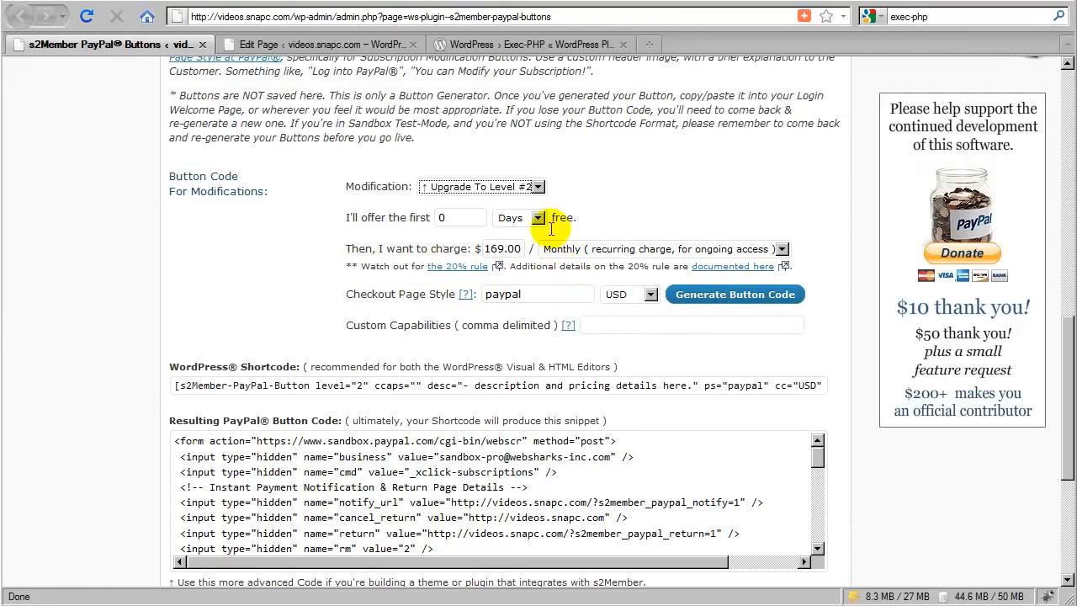
{"action": "left_click", "coordinate": [537, 187]}
{"action": "left_click", "coordinate": [517, 216]}
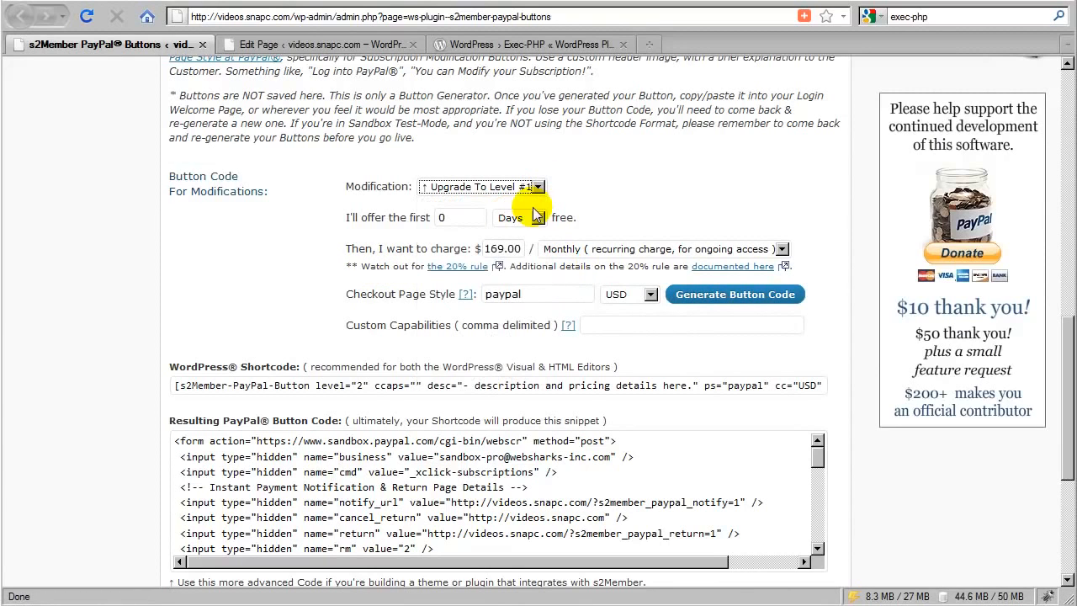
{"action": "left_click", "coordinate": [559, 206]}
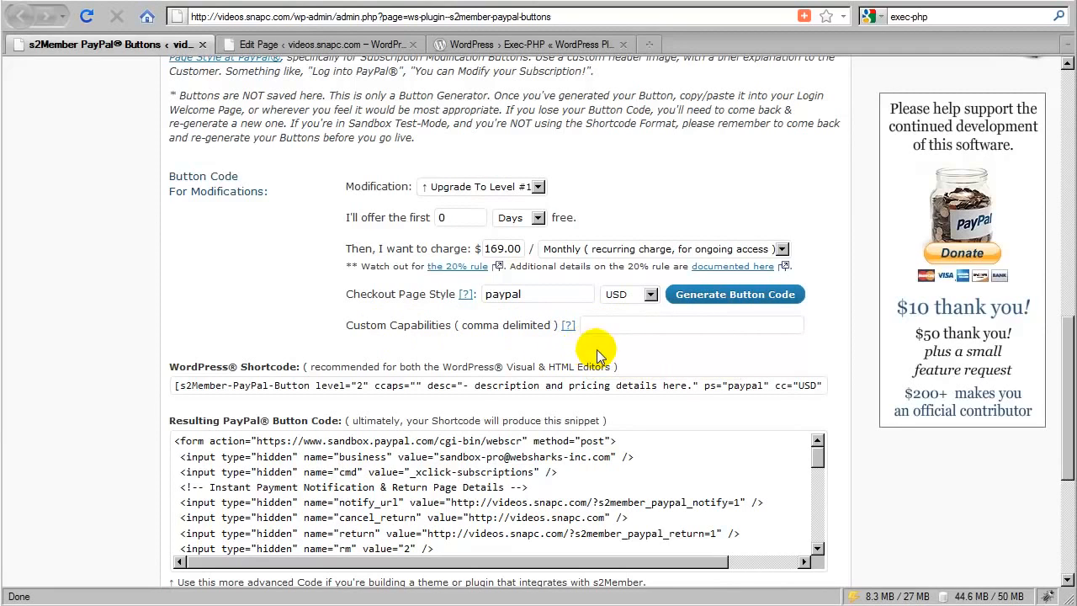
- Generate the modification button code and copy the resulting WordPress shortcode
{"action": "left_click", "coordinate": [722, 303]}
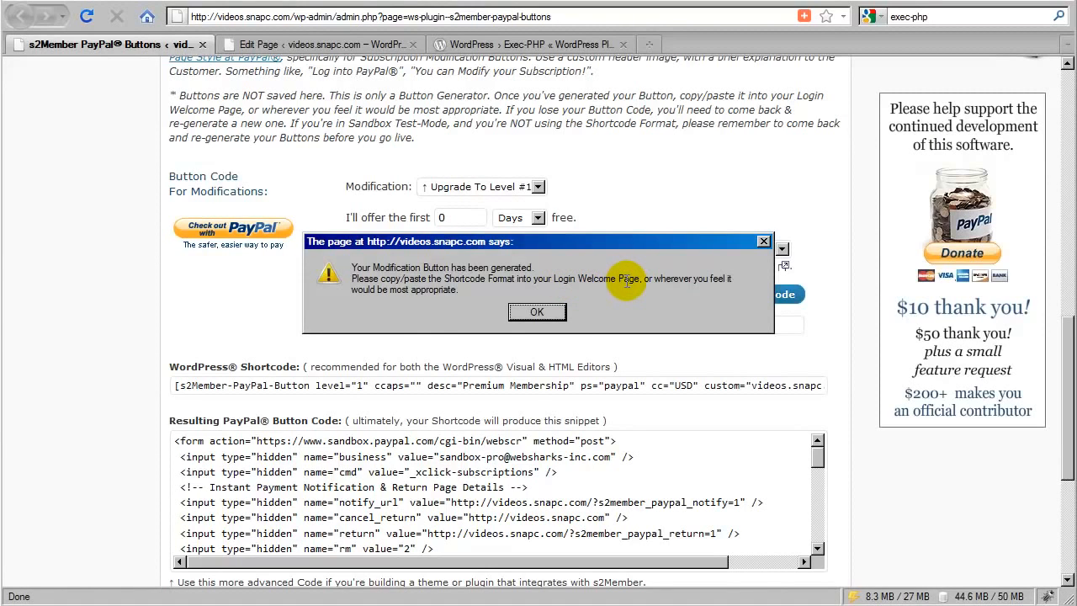
{"action": "left_click", "coordinate": [538, 318]}
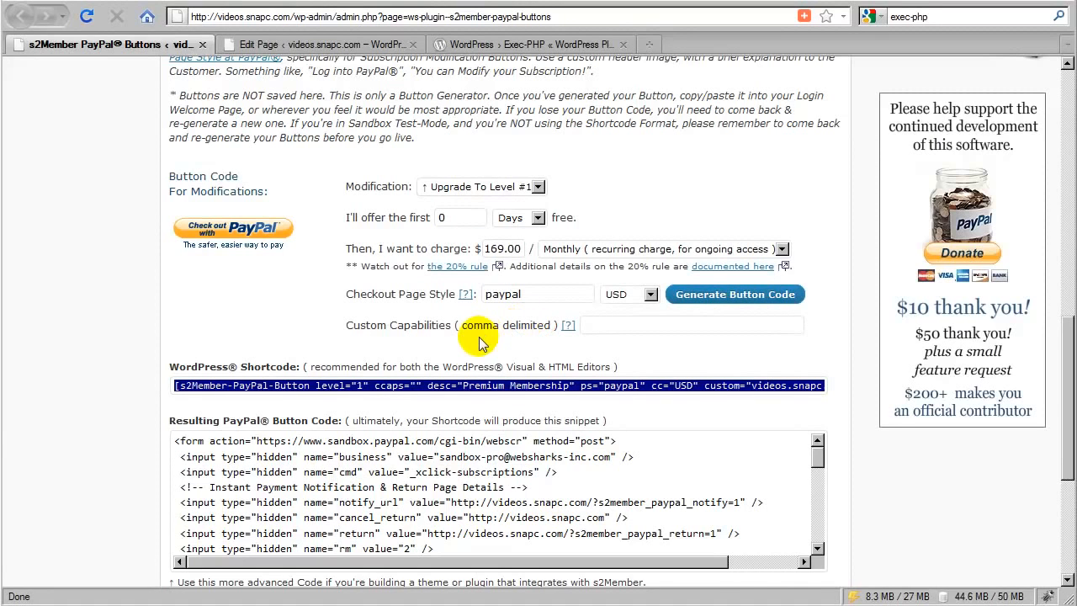
{"action": "right_click", "coordinate": [355, 385]}
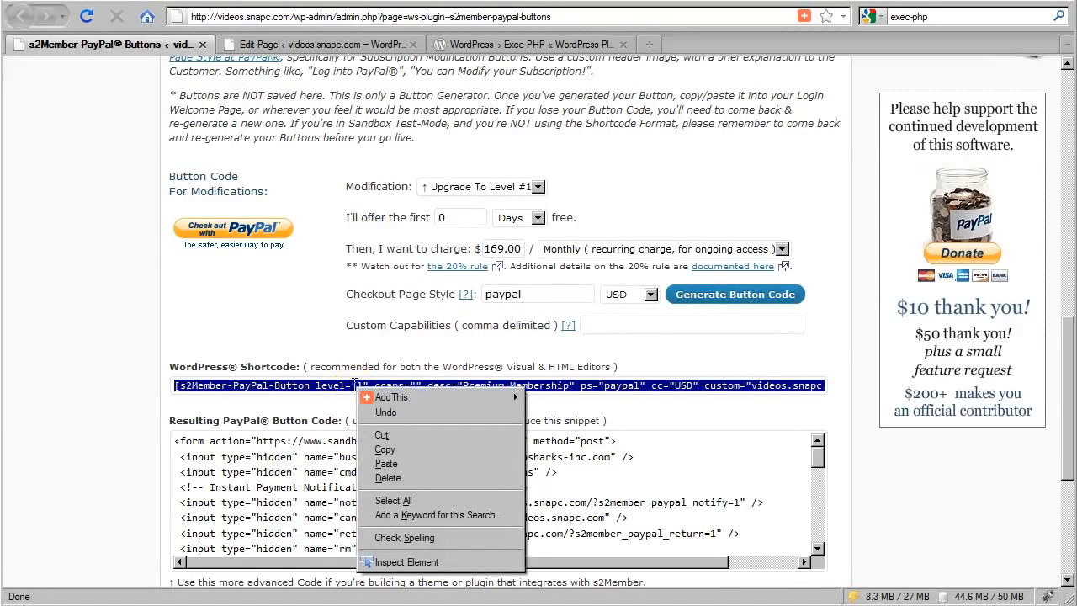
{"action": "left_click", "coordinate": [384, 450]}
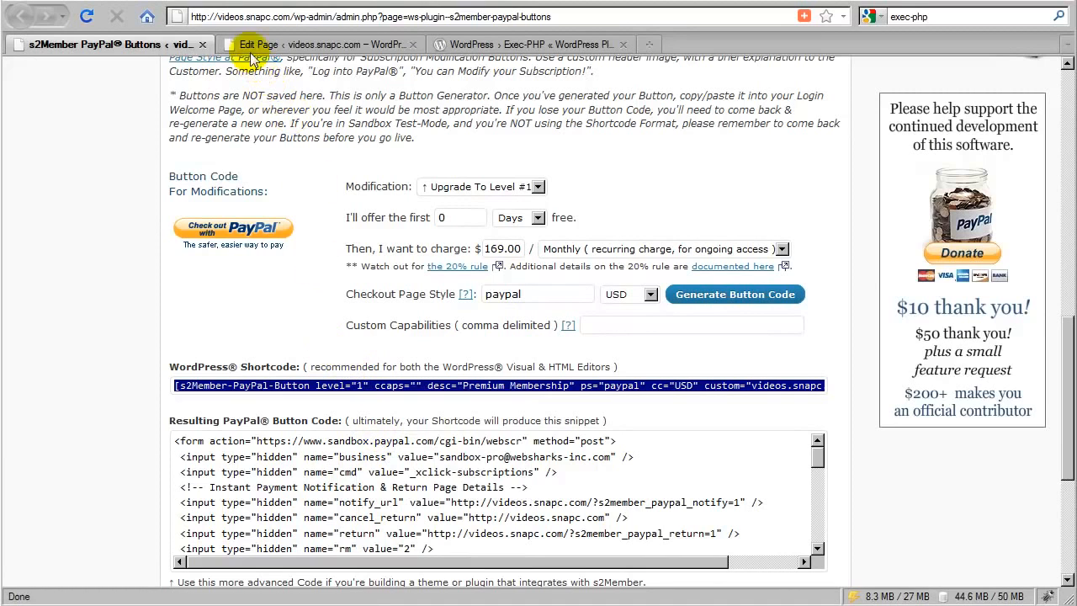
- Paste the copied shortcode below the placeholder text of the Login Welcome Page, and view the updated page
{"action": "left_click", "coordinate": [293, 49]}
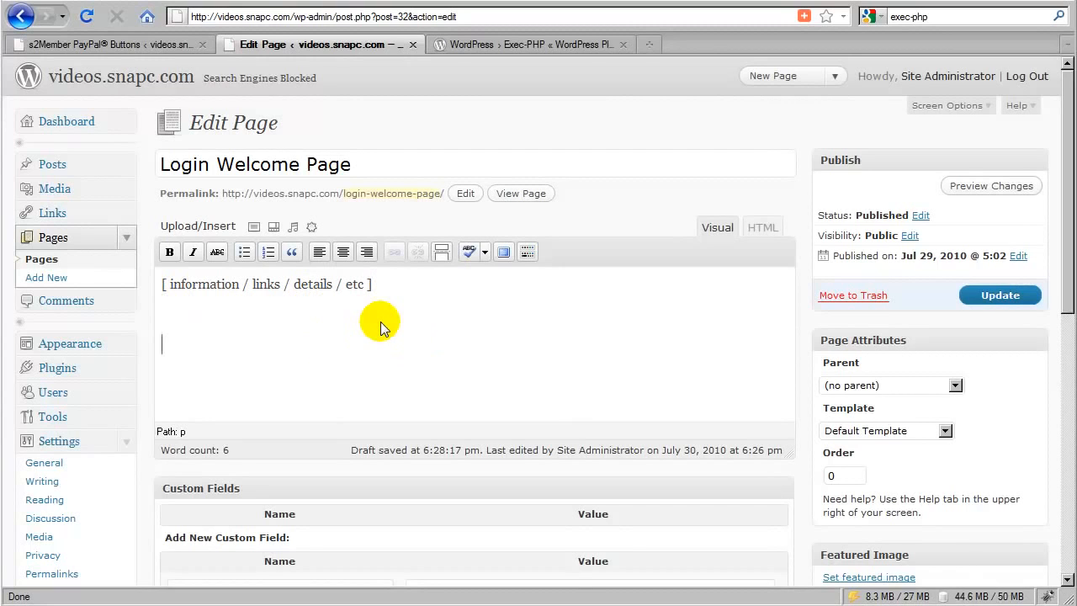
{"action": "key", "text": "ctrl+v"}
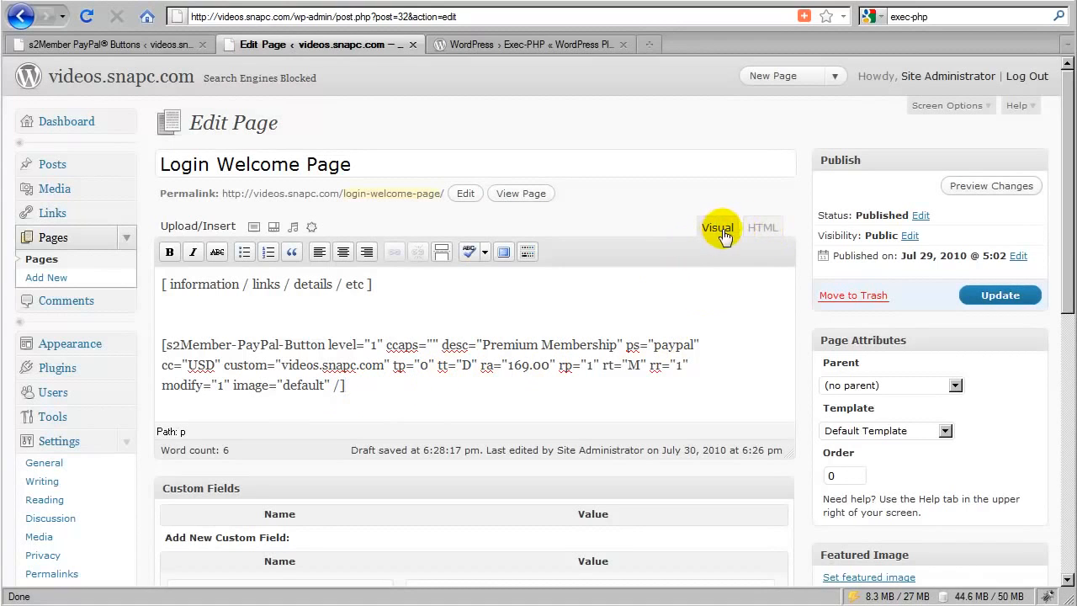
{"action": "left_click", "coordinate": [978, 298]}
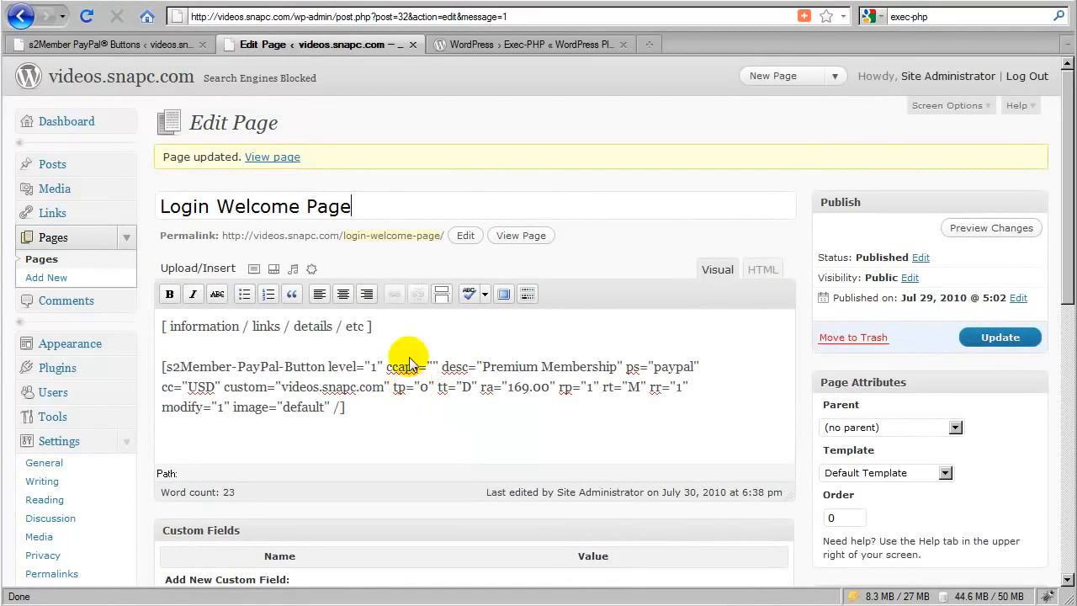
{"action": "left_click", "coordinate": [284, 157]}
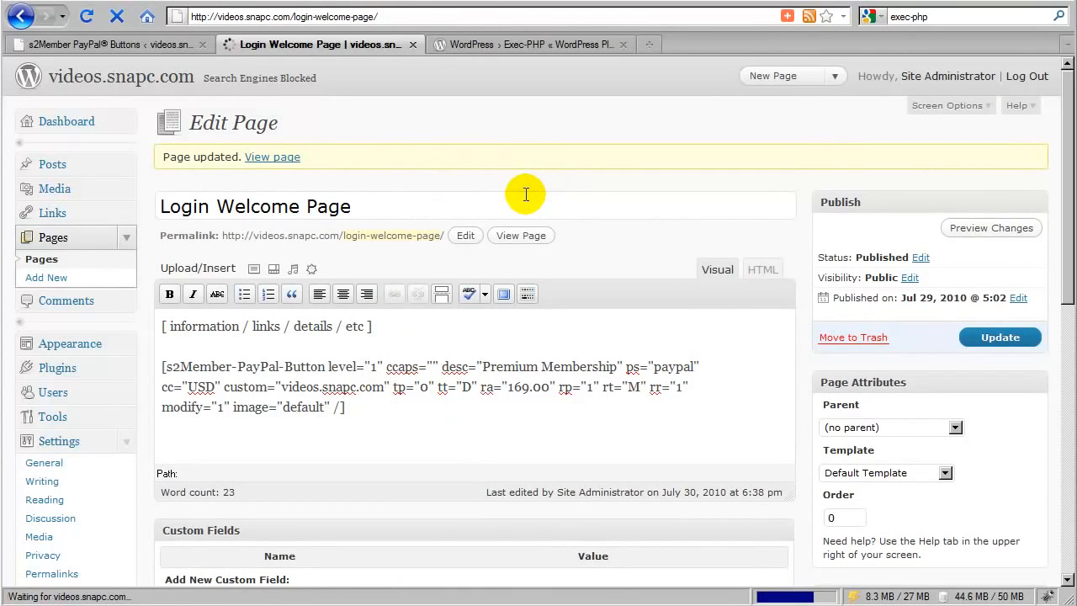
{"action": "scroll", "coordinate": [427, 335], "scroll_direction": "down", "scroll_amount": 3}
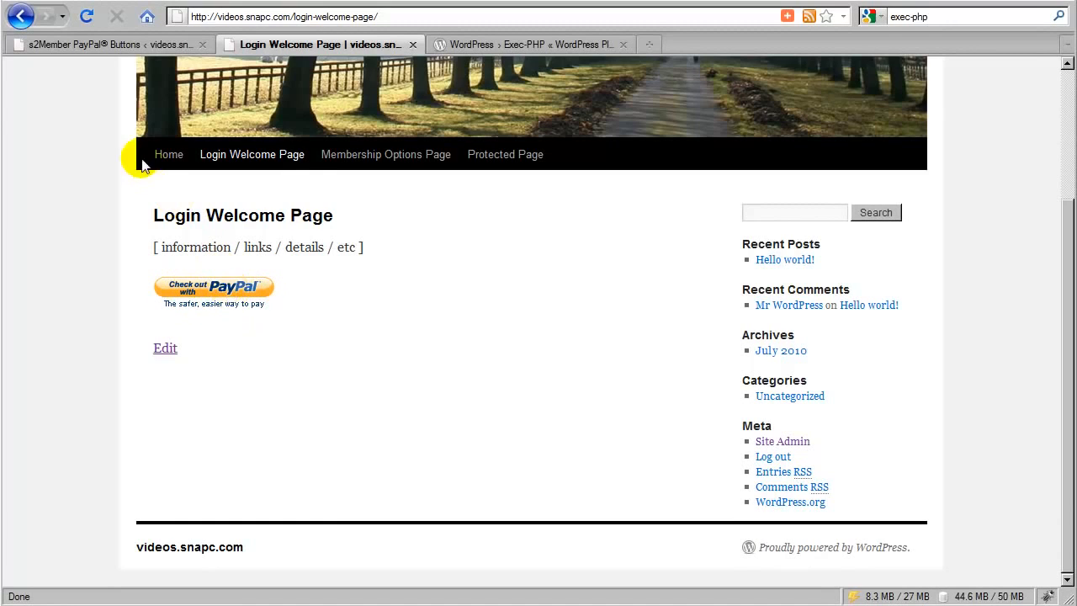
- Add the line "Would you like to upgrade? ( checkout here )" directly above the PayPal shortcode, and view the updated page
{"action": "left_click", "coordinate": [164, 349]}
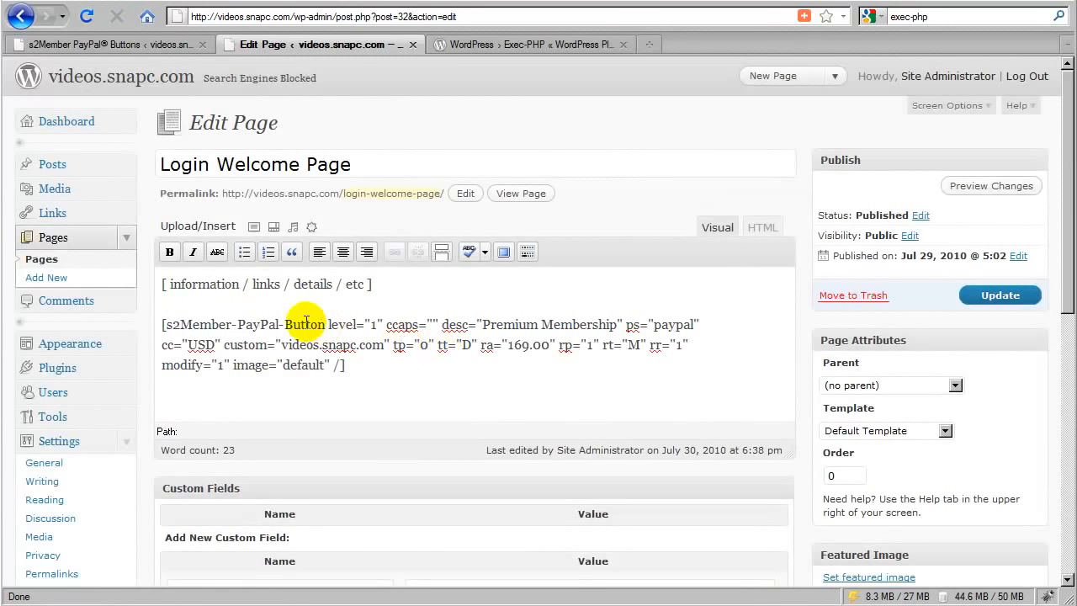
{"action": "left_click", "coordinate": [160, 325]}
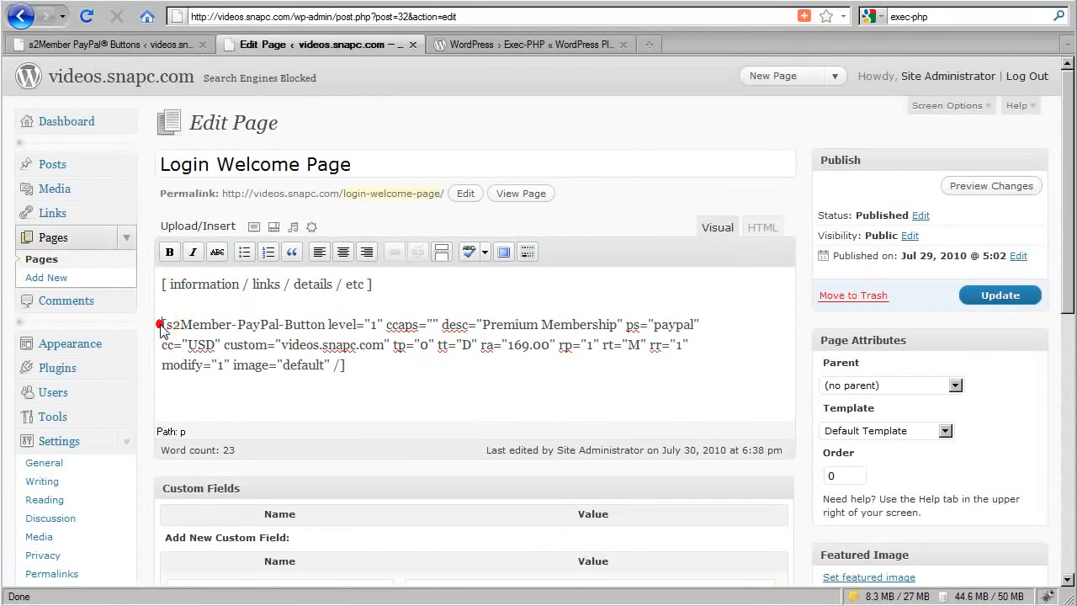
{"action": "key", "text": "Return"}
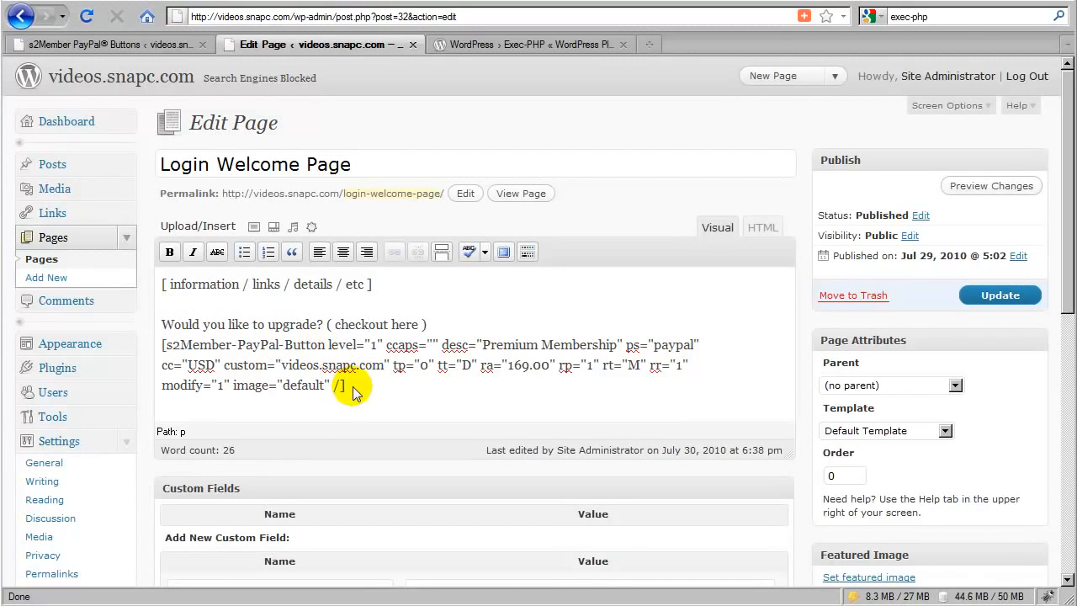
{"action": "left_click", "coordinate": [431, 324]}
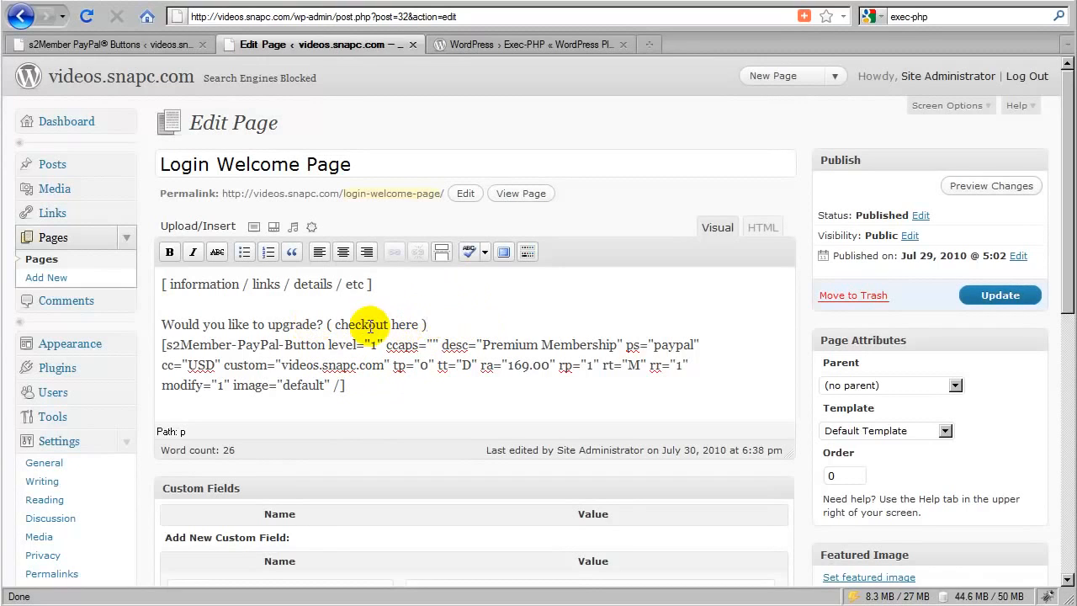
{"action": "left_click", "coordinate": [973, 310]}
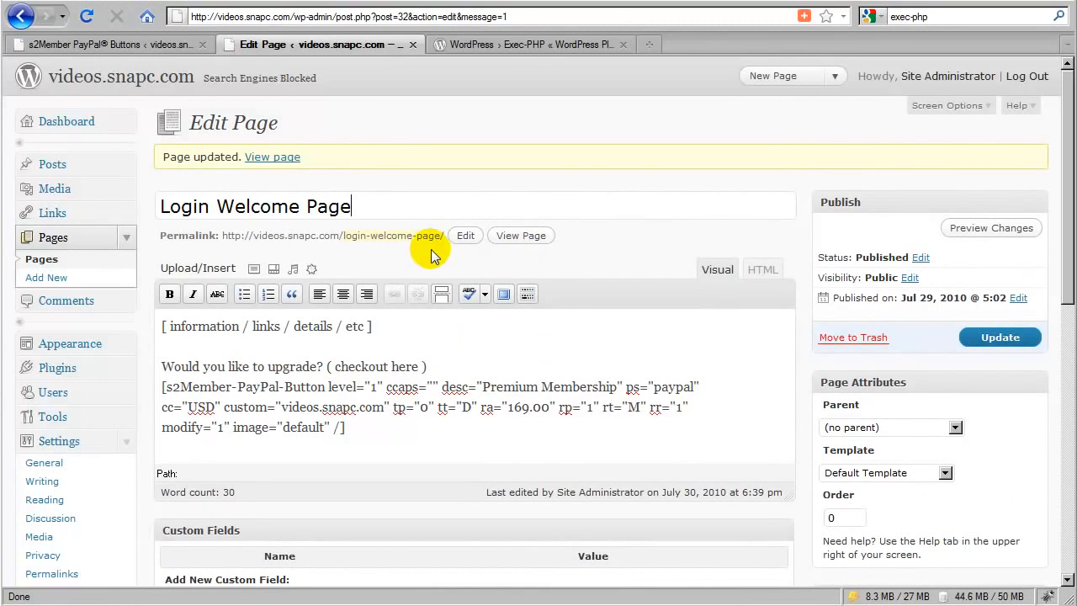
{"action": "left_click", "coordinate": [277, 169]}
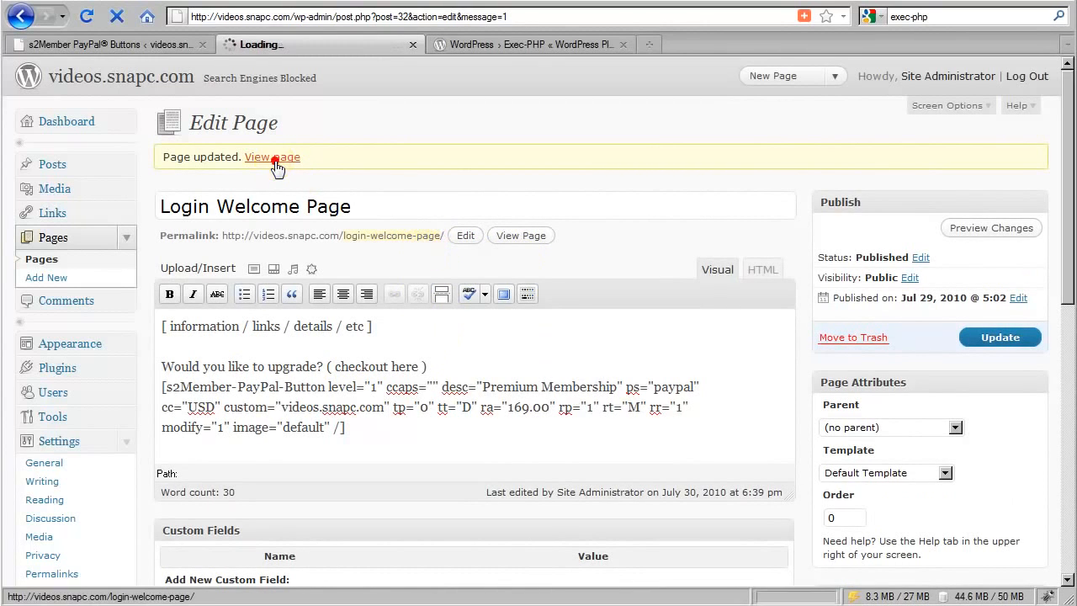
- Examine the upgrade prompt and PayPal button on the published Login Welcome Page, and reopen that page for editing
{"action": "scroll", "coordinate": [420, 336], "scroll_direction": "down", "scroll_amount": 2}
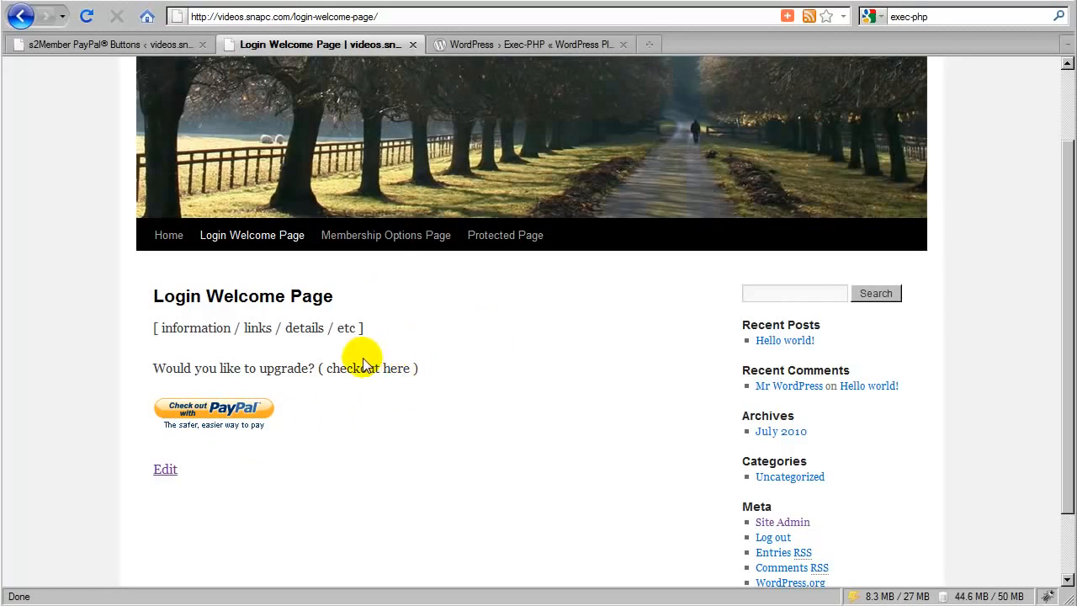
{"action": "left_click", "coordinate": [167, 469]}
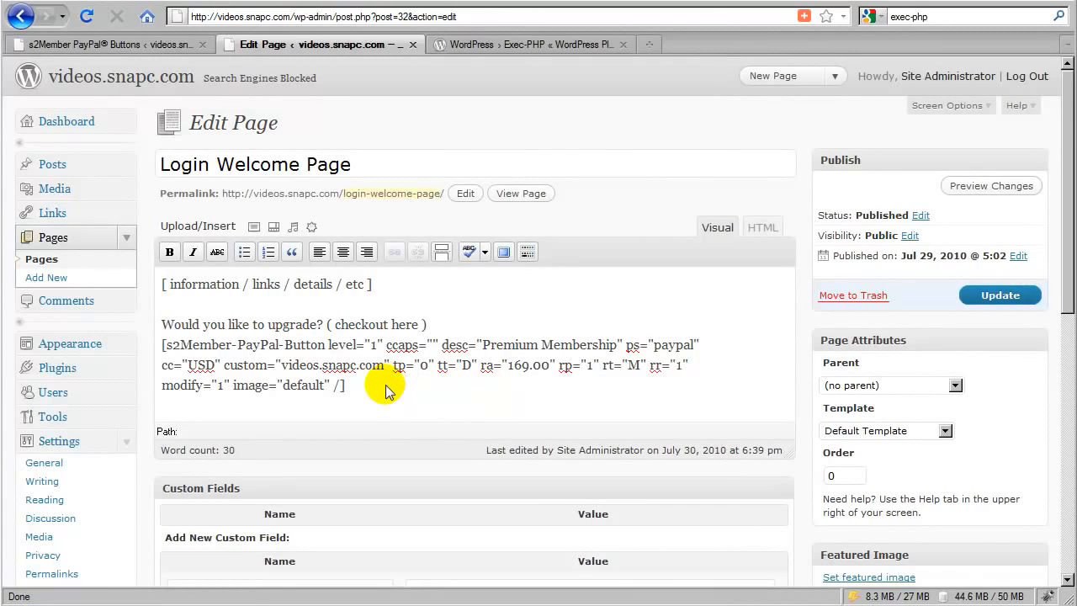
{"action": "left_click", "coordinate": [353, 393]}
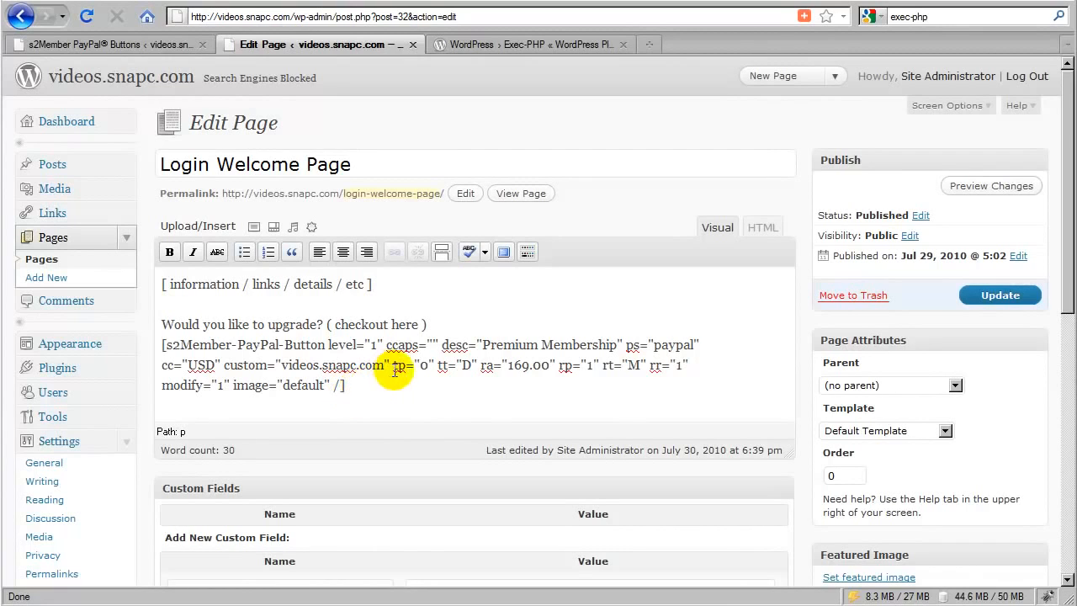
{"action": "left_click", "coordinate": [447, 325]}
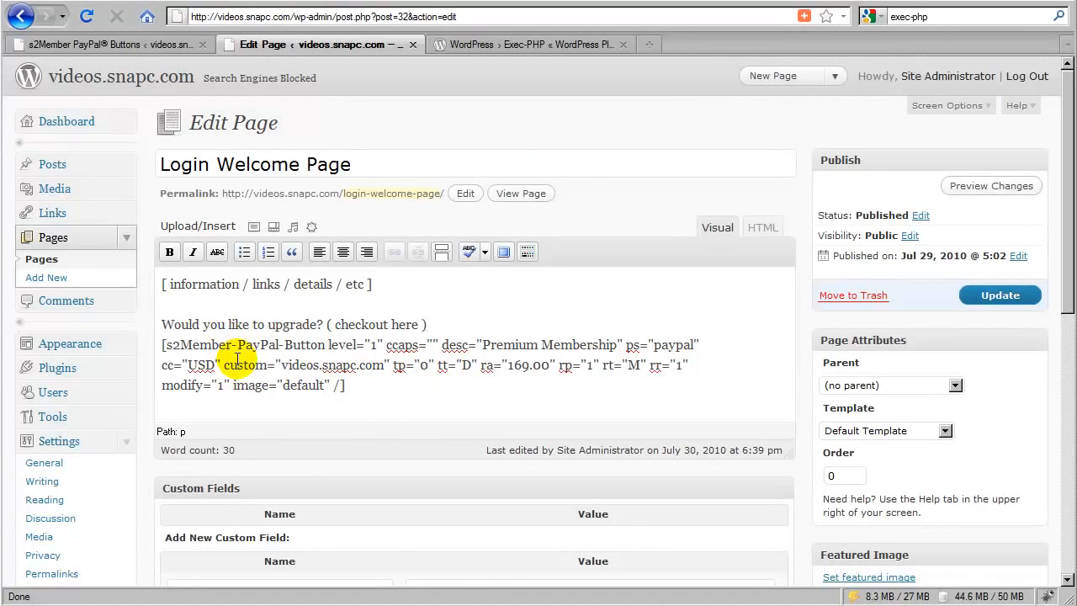
- Open the Login Welcome Page section of the s2Member General Options
{"action": "scroll", "coordinate": [236, 357], "scroll_direction": "down", "scroll_amount": 6}
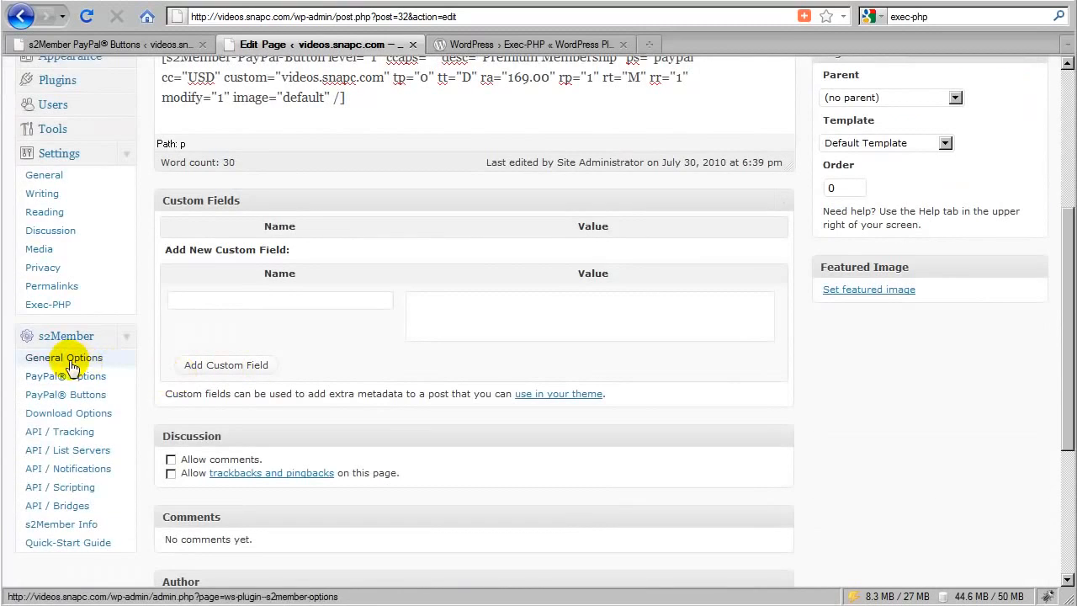
{"action": "left_click", "coordinate": [82, 361]}
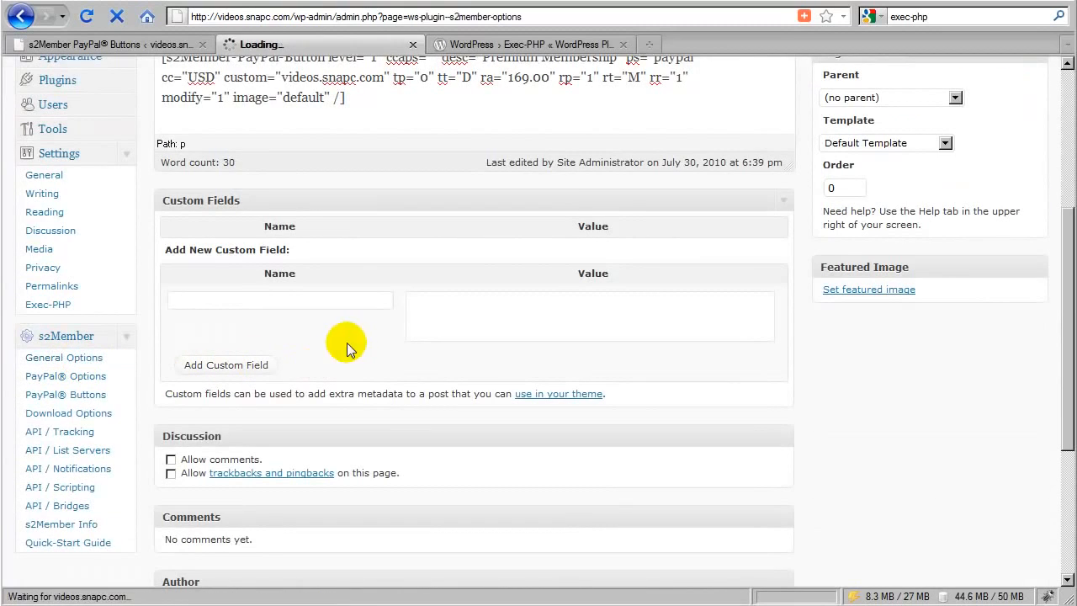
{"action": "scroll", "coordinate": [382, 352], "scroll_direction": "down", "scroll_amount": 6}
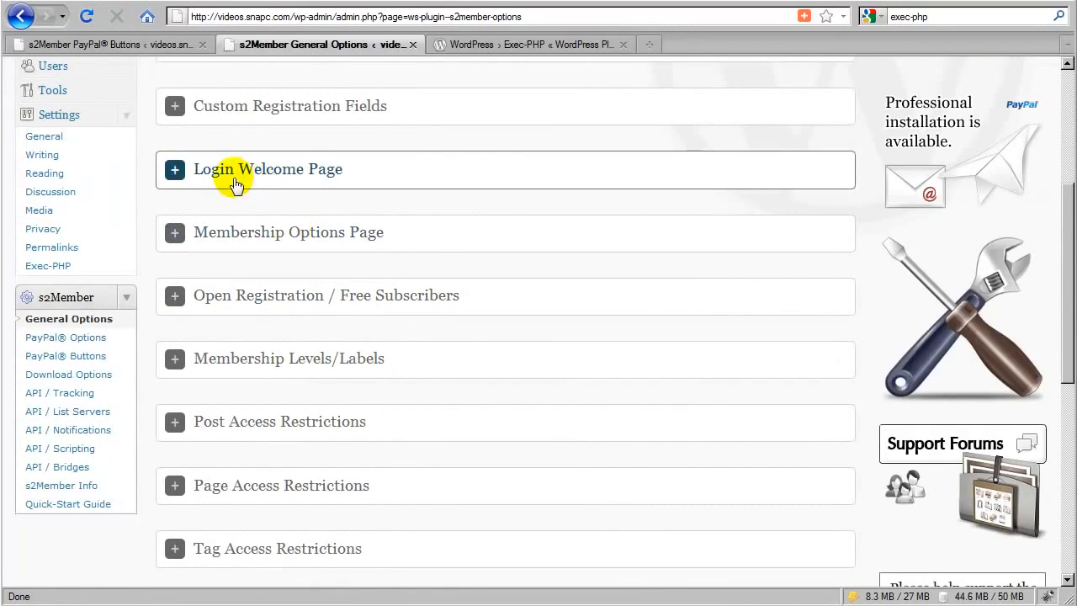
{"action": "left_click", "coordinate": [381, 182]}
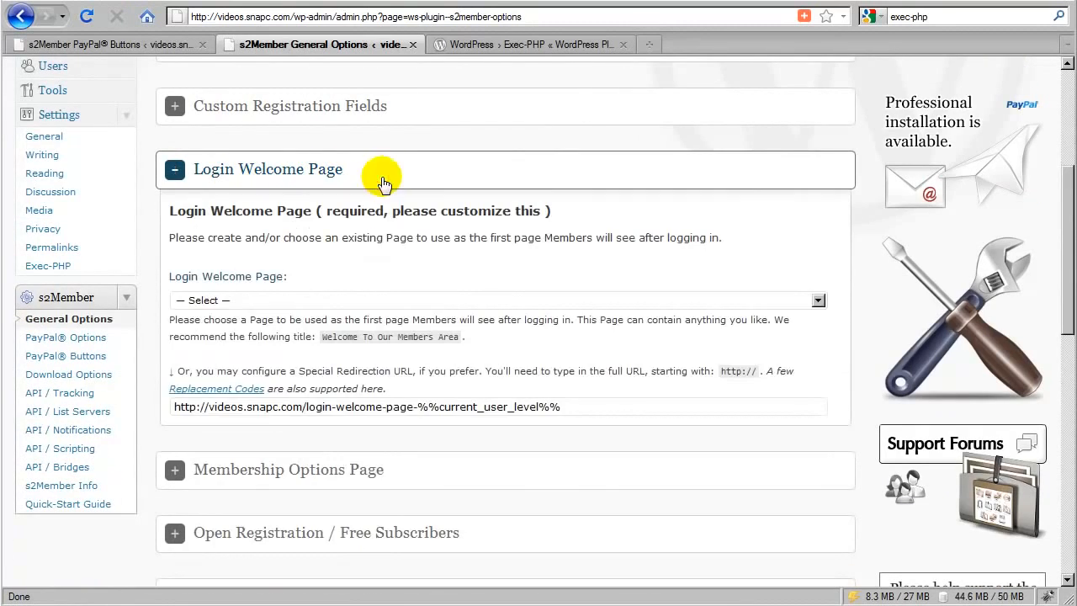
- Try Login Welcome Page as the page members see after logging in, and reset the choice to "— Select —"
{"action": "left_click", "coordinate": [244, 301]}
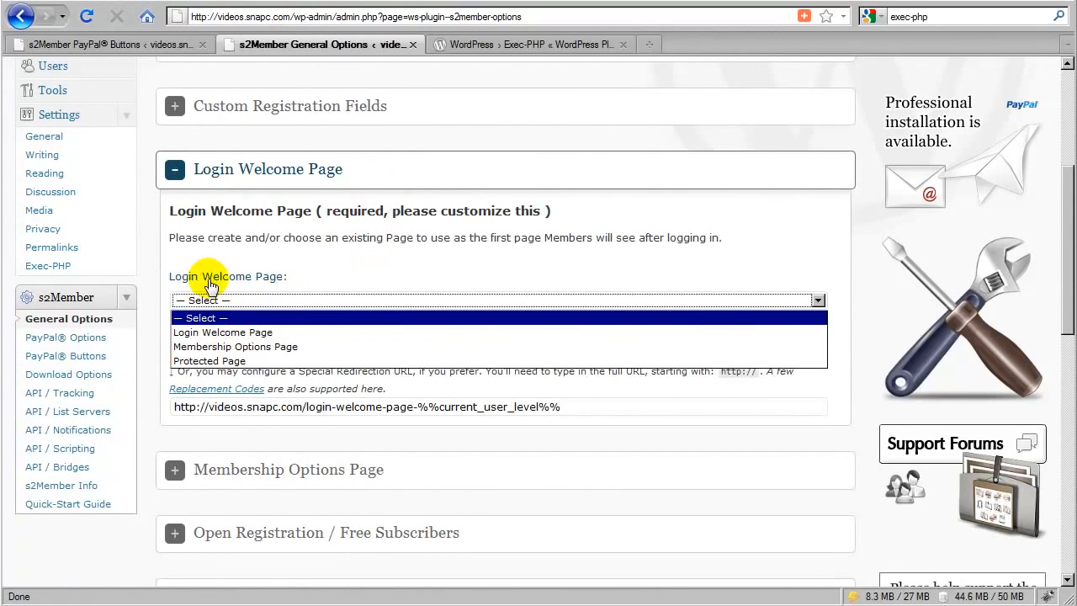
{"action": "left_click", "coordinate": [227, 333]}
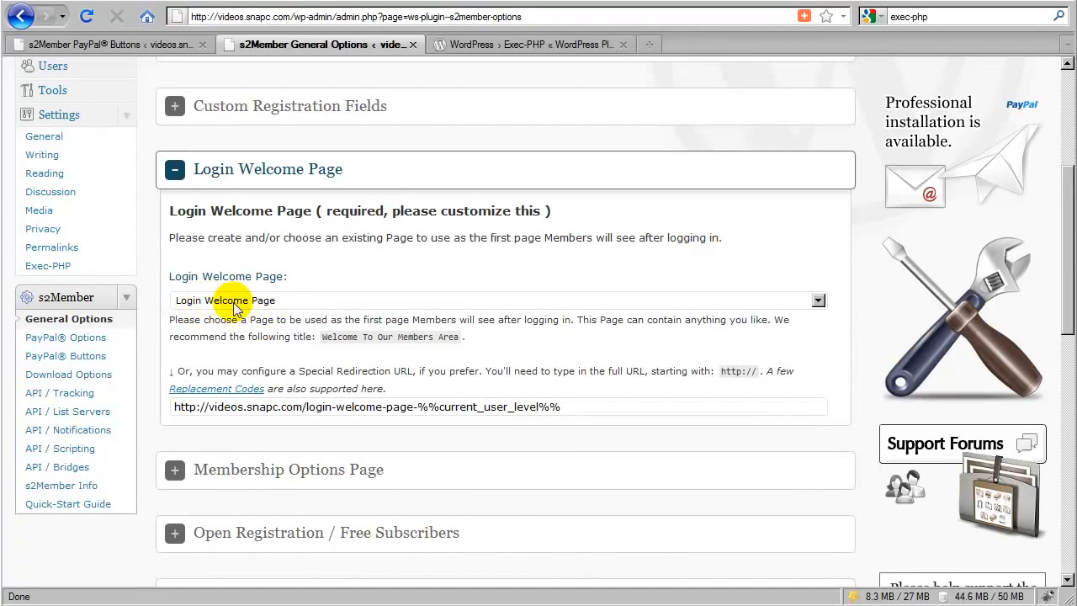
{"action": "left_click", "coordinate": [236, 305]}
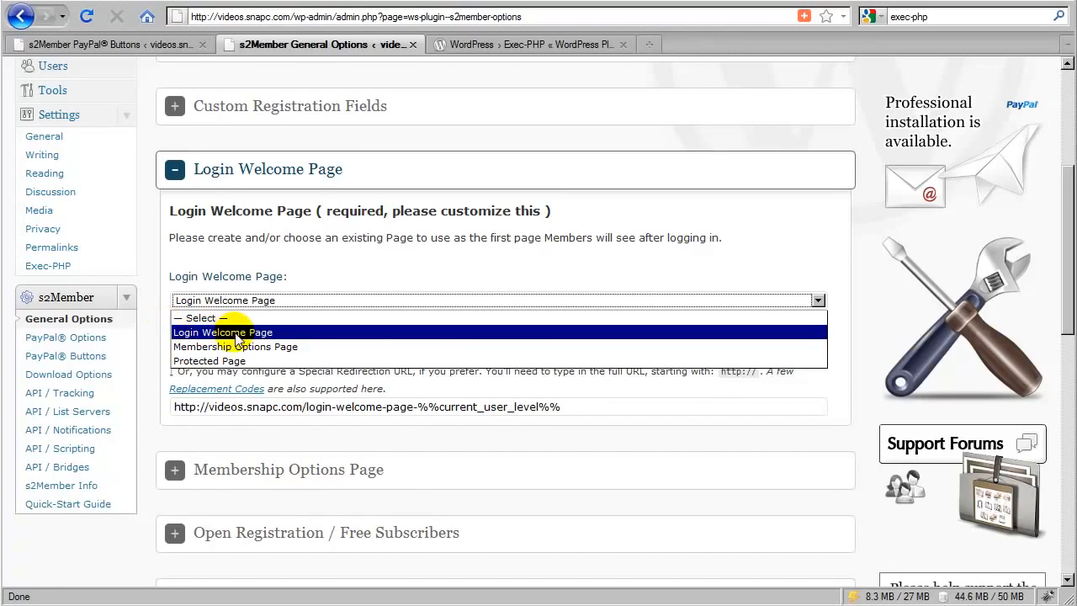
{"action": "left_click", "coordinate": [226, 333]}
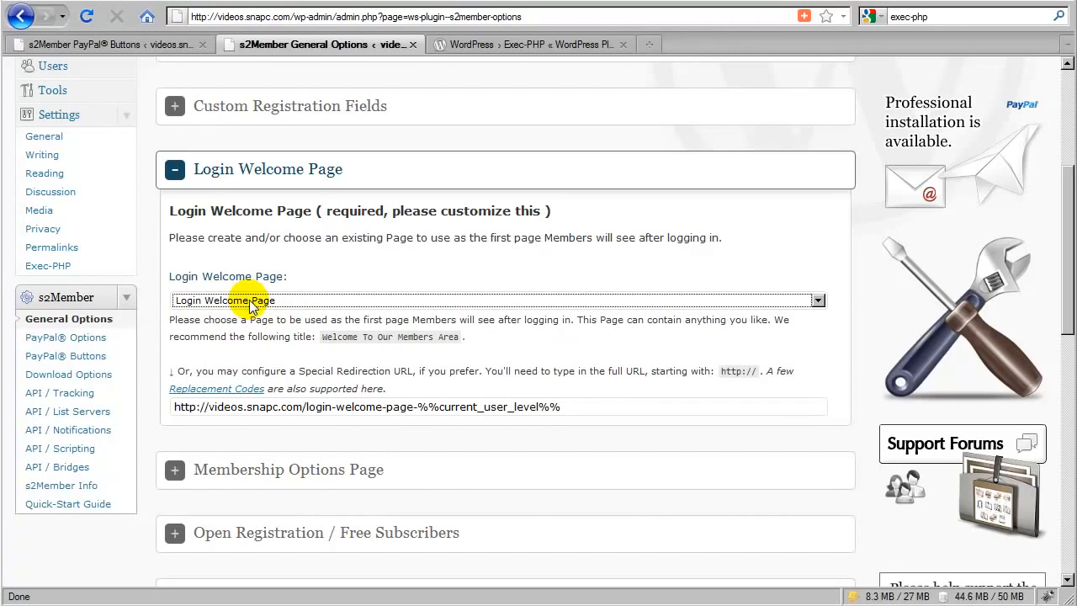
{"action": "left_click", "coordinate": [250, 305]}
{"action": "left_click", "coordinate": [228, 312]}
{"action": "double_click", "coordinate": [269, 341]}
{"action": "left_click", "coordinate": [318, 368]}
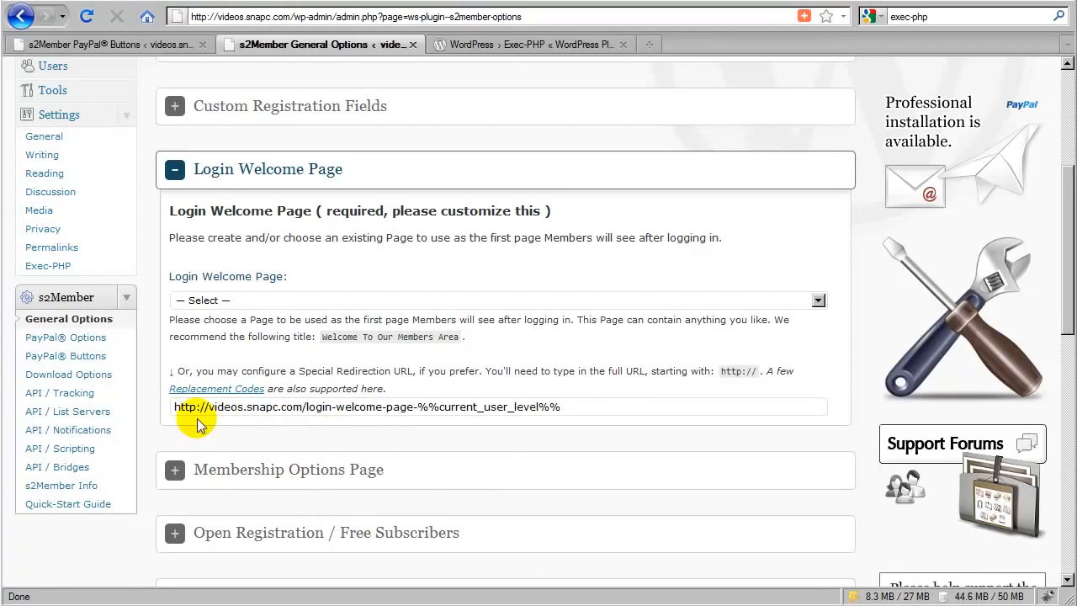
- Examine the Special Redirection URL and its supported replacement codes, especially %%current_user_level%%
{"action": "left_click_drag", "start_coordinate": [176, 407], "coordinate": [515, 425]}
{"action": "left_click", "coordinate": [467, 423]}
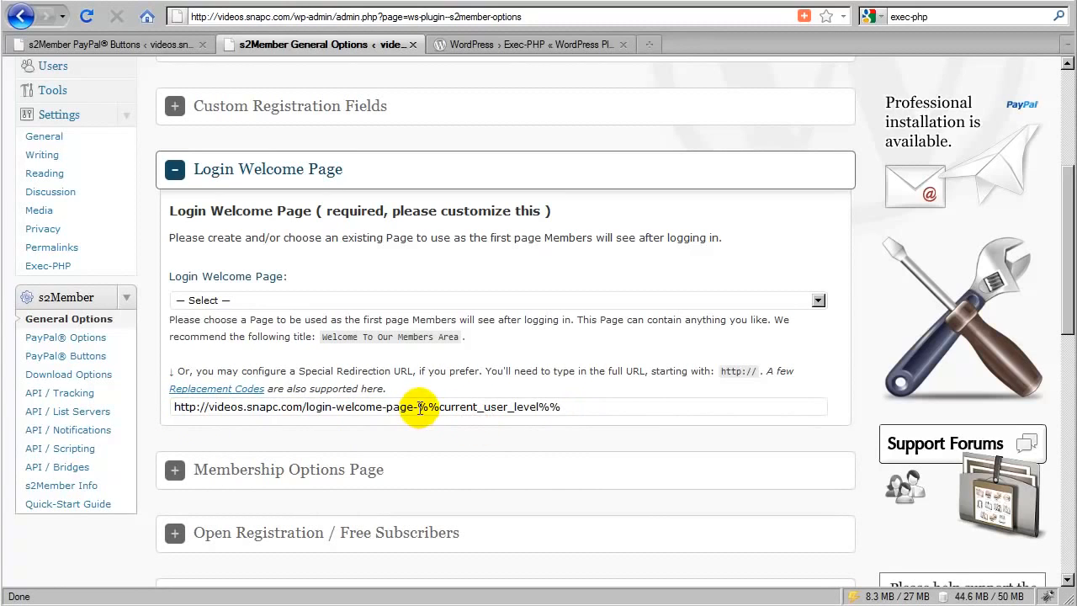
{"action": "triple_click", "coordinate": [426, 407]}
{"action": "left_click", "coordinate": [423, 407]}
{"action": "left_click_drag", "start_coordinate": [419, 408], "coordinate": [551, 402]}
{"action": "left_click", "coordinate": [551, 402]}
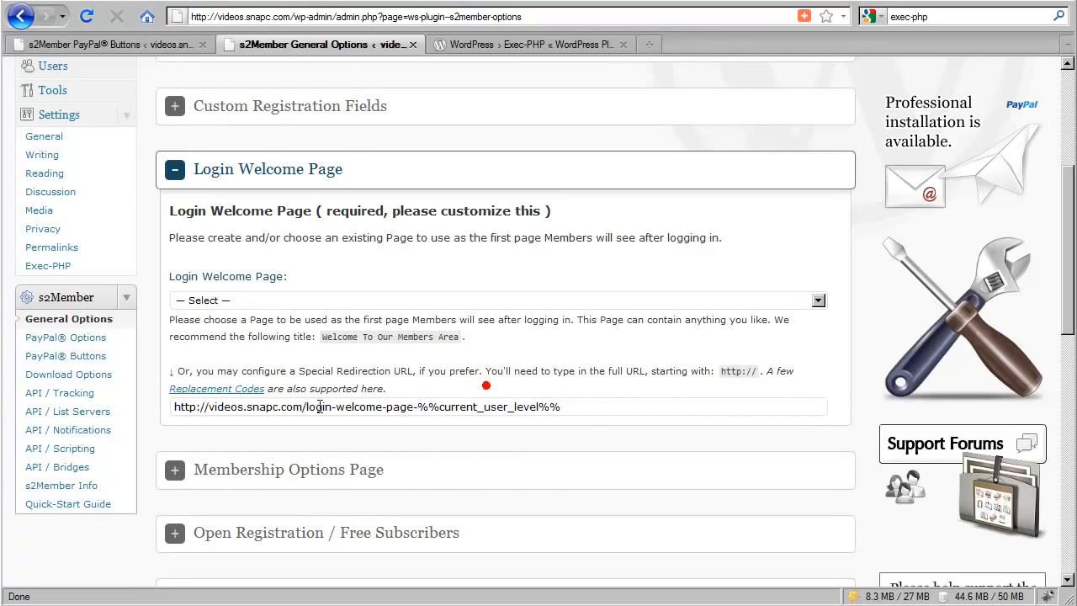
{"action": "left_click", "coordinate": [213, 391]}
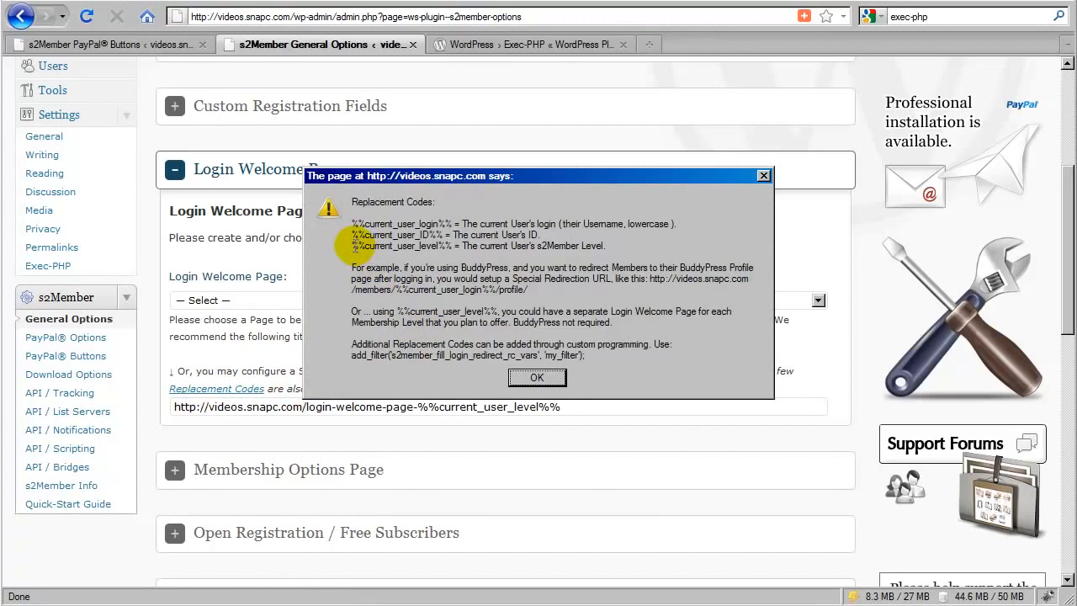
{"action": "left_click_drag", "start_coordinate": [352, 245], "coordinate": [446, 244]}
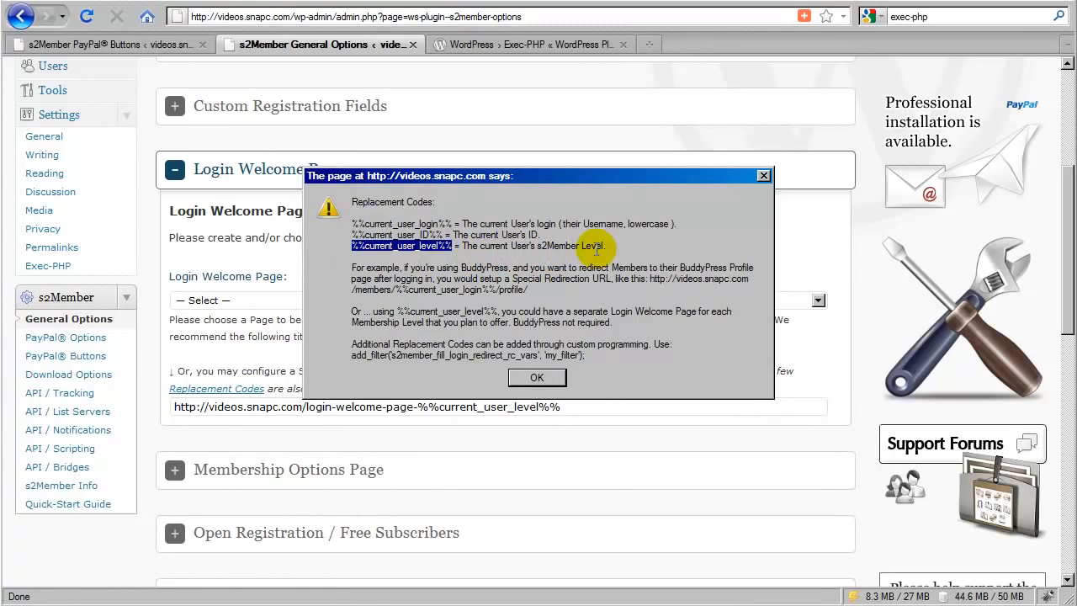
{"action": "left_click", "coordinate": [537, 378]}
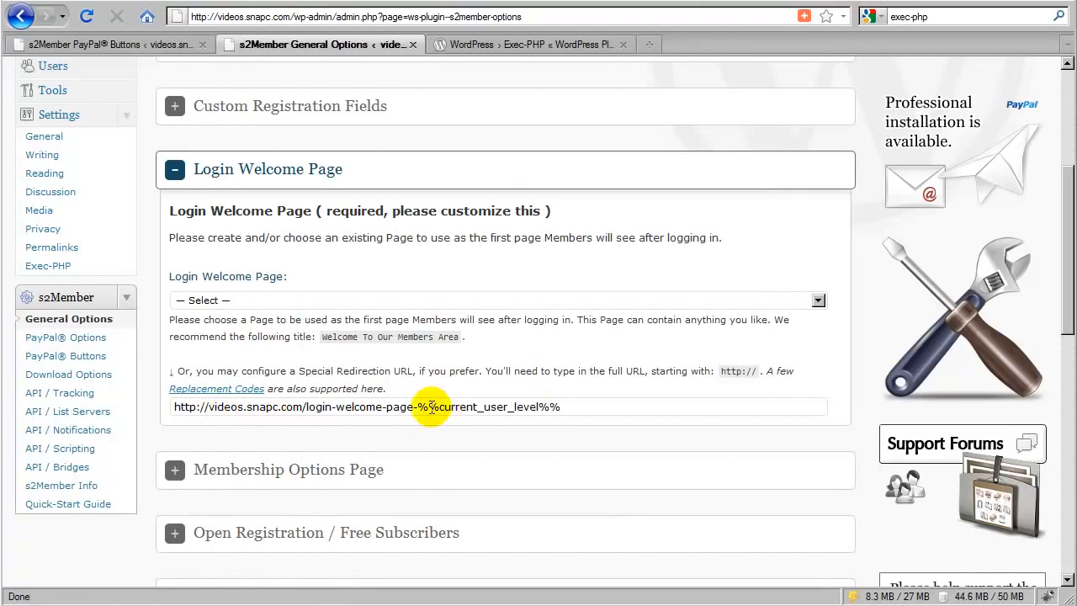
- Replace %%current_user_level%% with 0 in the Special Redirection URL, and undo the replacement
{"action": "left_click_drag", "start_coordinate": [419, 406], "coordinate": [566, 402]}
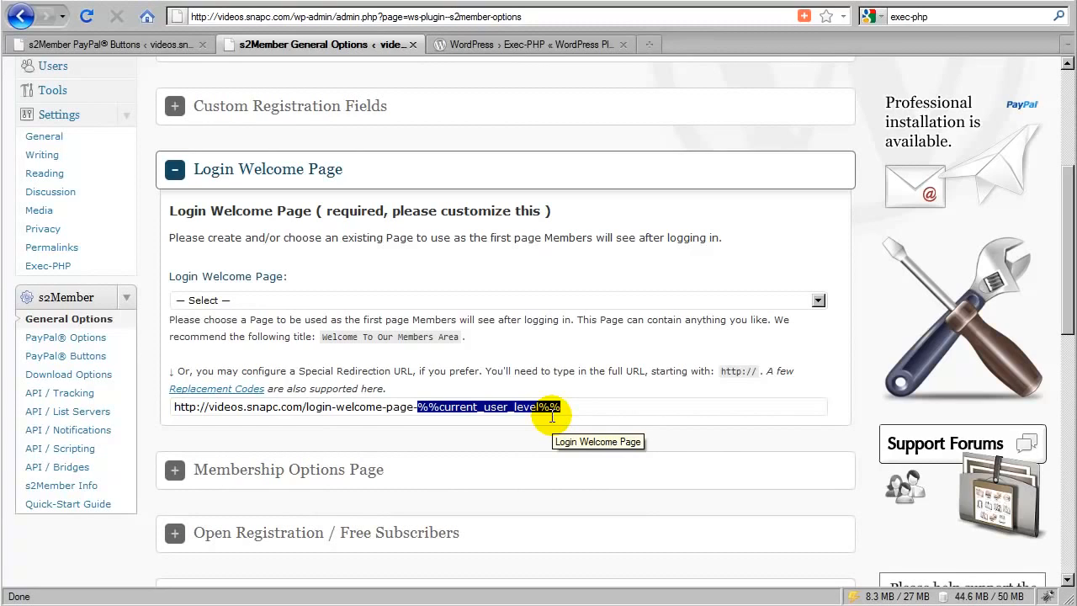
{"action": "type", "text": "0"}
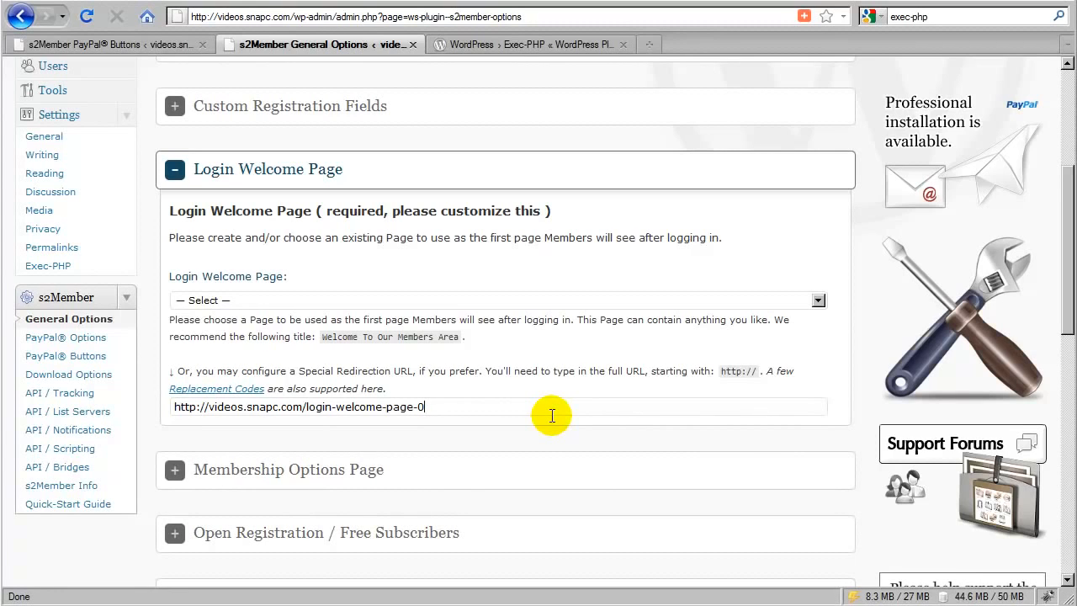
{"action": "right_click", "coordinate": [558, 411]}
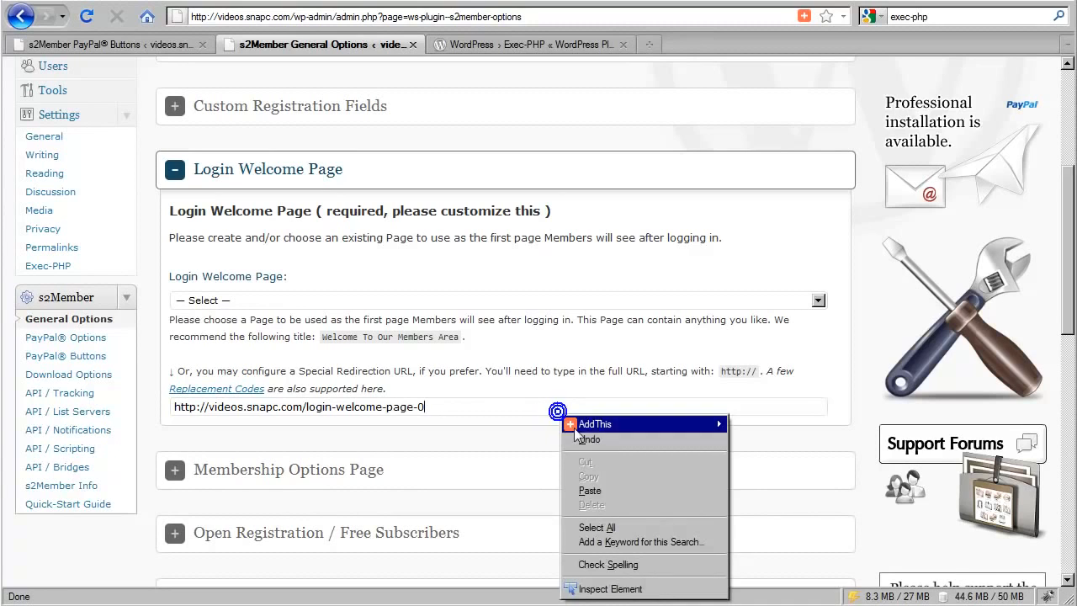
{"action": "left_click", "coordinate": [580, 438]}
{"action": "left_click", "coordinate": [488, 405]}
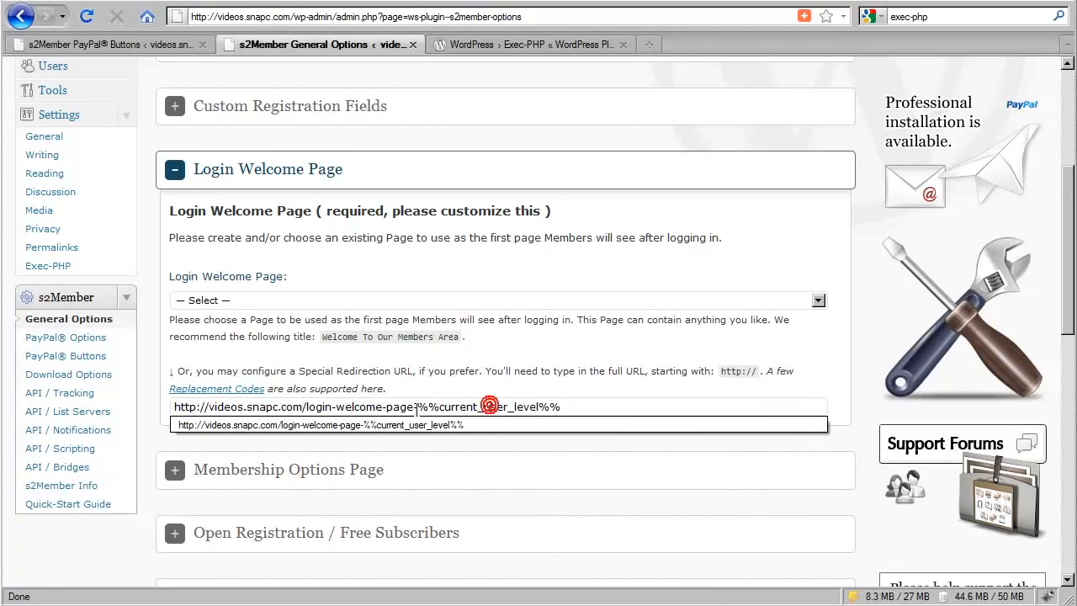
- Replace %%current_user_level%% with 1 in the Special Redirection URL, and undo the replacement
{"action": "double_click", "coordinate": [415, 407]}
{"action": "type", "text": "1"}
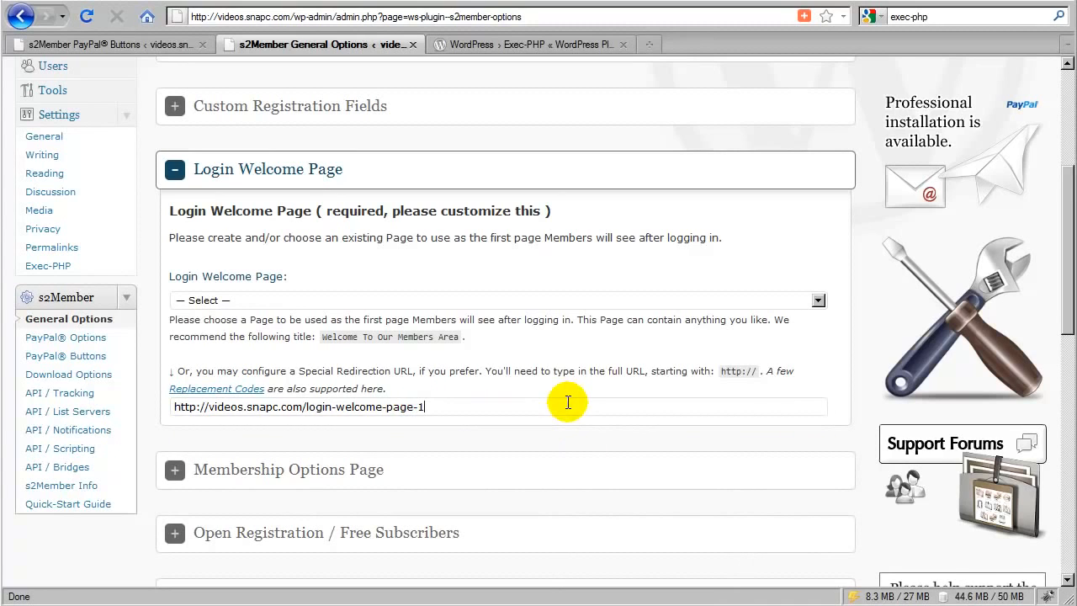
{"action": "left_click", "coordinate": [483, 386]}
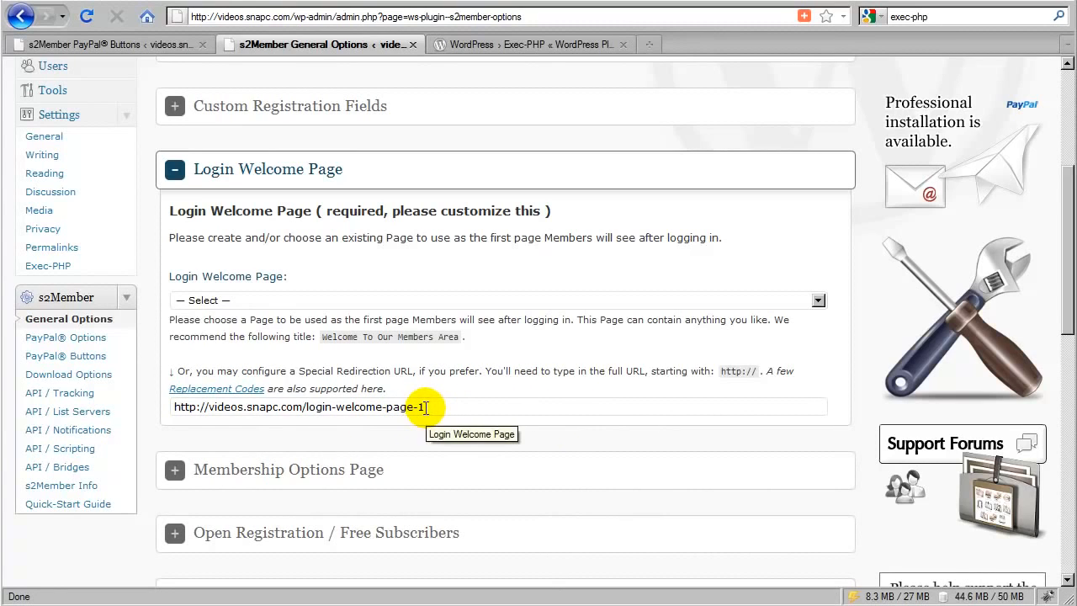
{"action": "right_click", "coordinate": [436, 412]}
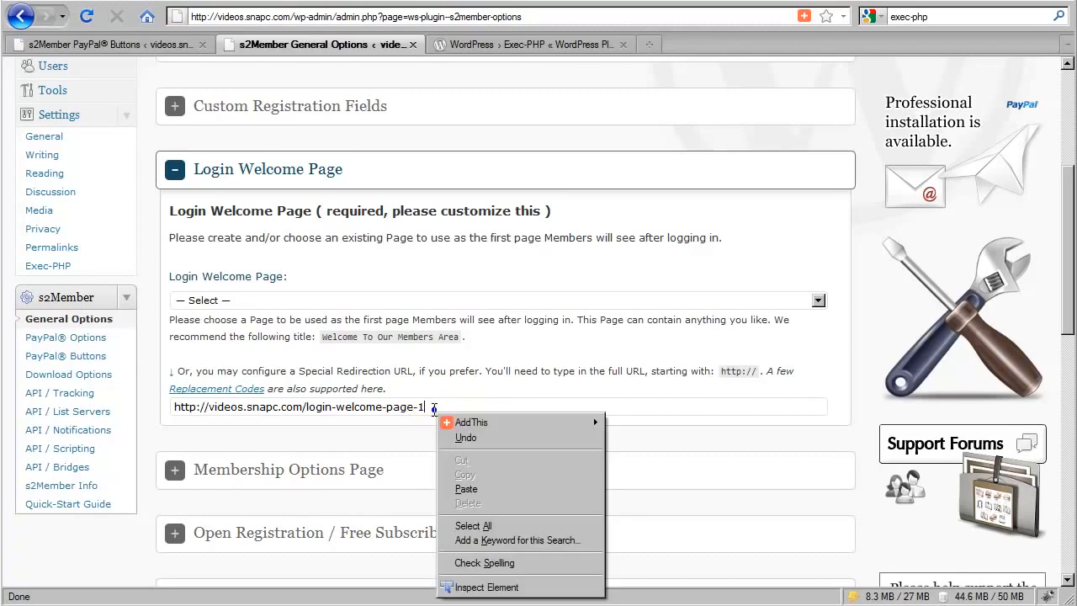
{"action": "left_click", "coordinate": [466, 438]}
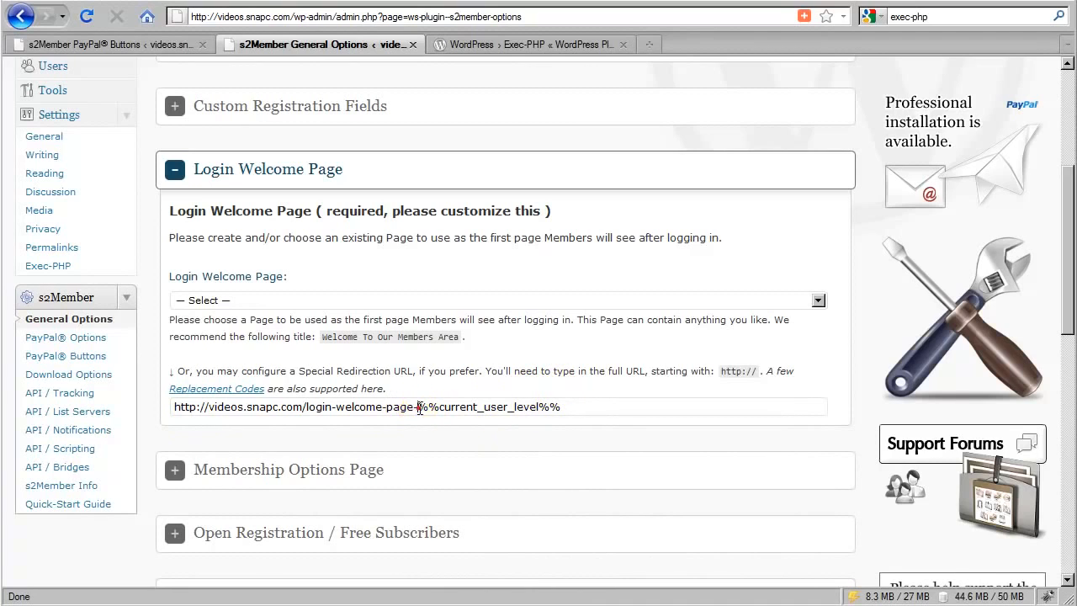
- Try the Special Redirection URL ending in login-welcome-page-0 once more, and restore the %%current_user_level%% code
{"action": "left_click_drag", "start_coordinate": [415, 409], "coordinate": [564, 407]}
{"action": "key", "text": "ctrl+c"}
{"action": "type", "text": "0"}
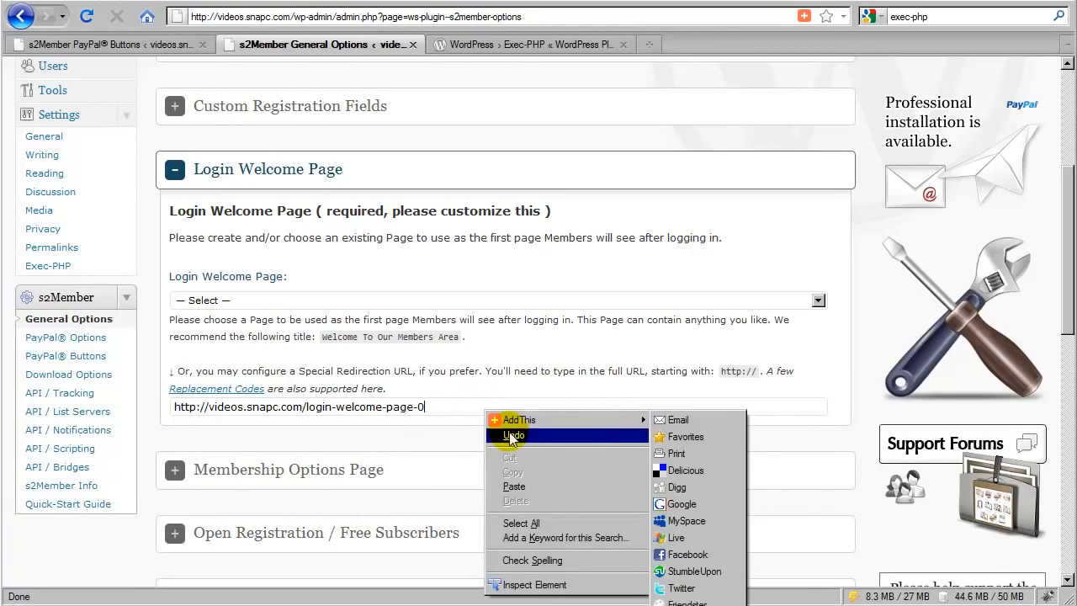
{"action": "left_click", "coordinate": [511, 435]}
{"action": "left_click", "coordinate": [496, 445]}
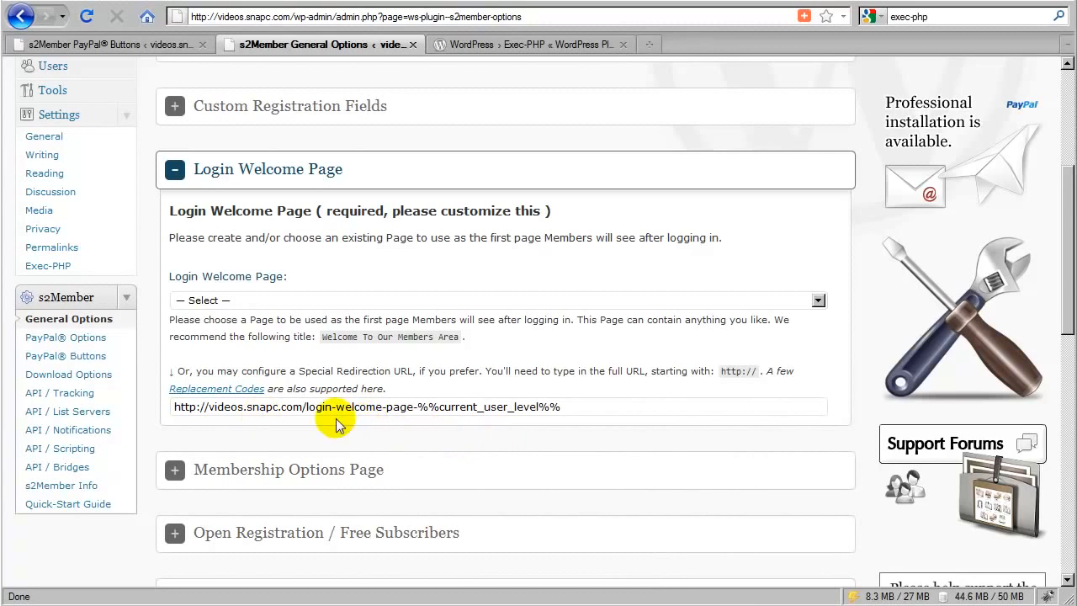
- Save the s2Member General Options with the level-based Special Redirection URL
{"action": "scroll", "coordinate": [319, 437], "scroll_direction": "down", "scroll_amount": 6}
{"action": "scroll", "coordinate": [288, 447], "scroll_direction": "down", "scroll_amount": 9}
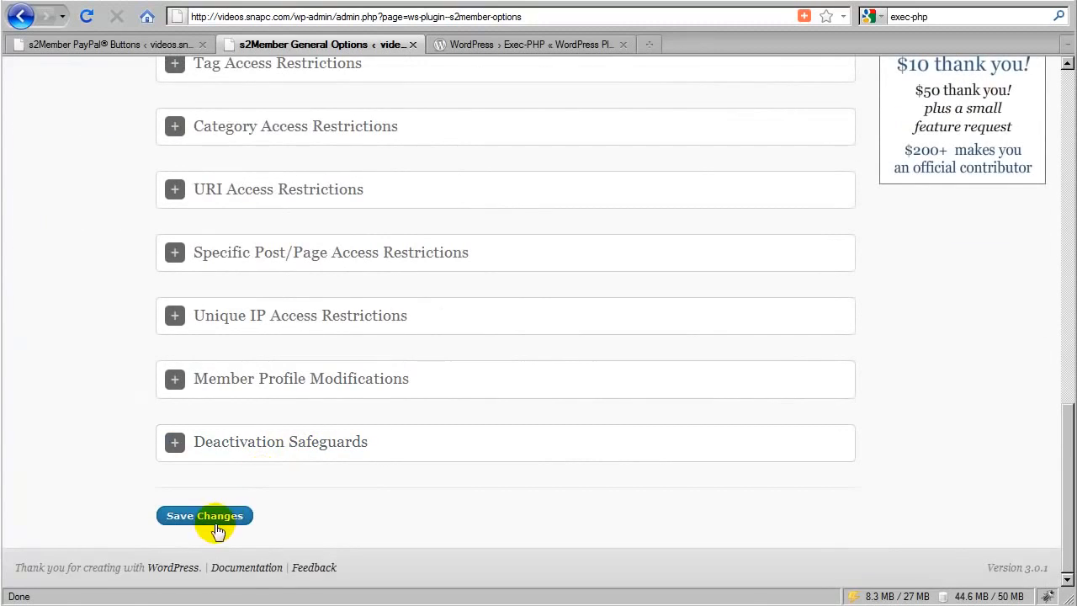
{"action": "left_click", "coordinate": [217, 518]}
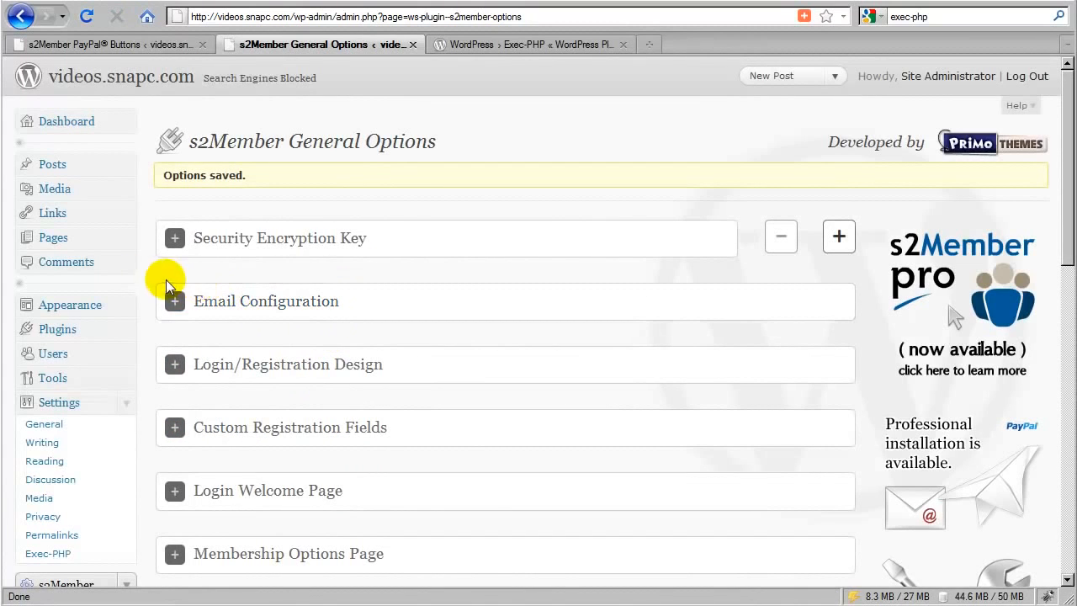
- Open the Login Welcome Page for editing and change its permalink slug to login-welcome-page-0
{"action": "left_click", "coordinate": [51, 242]}
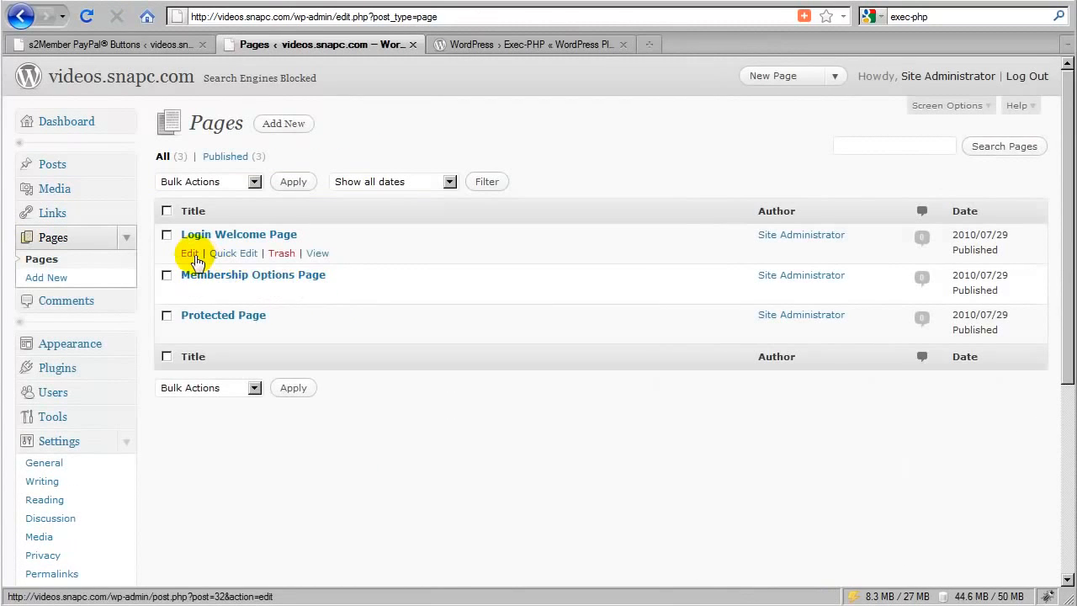
{"action": "left_click", "coordinate": [190, 255]}
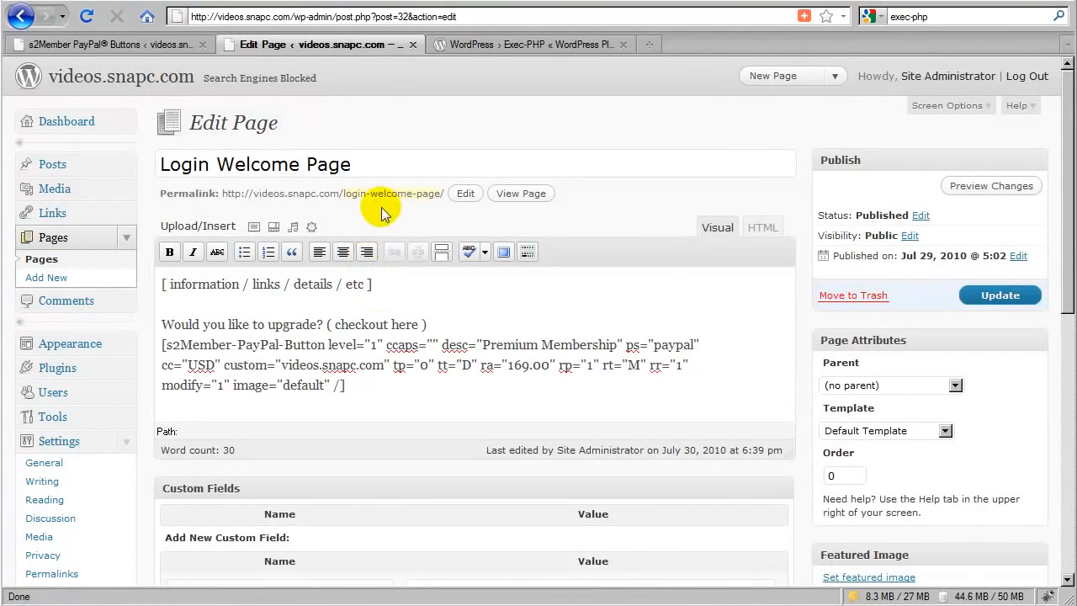
{"action": "left_click", "coordinate": [428, 196]}
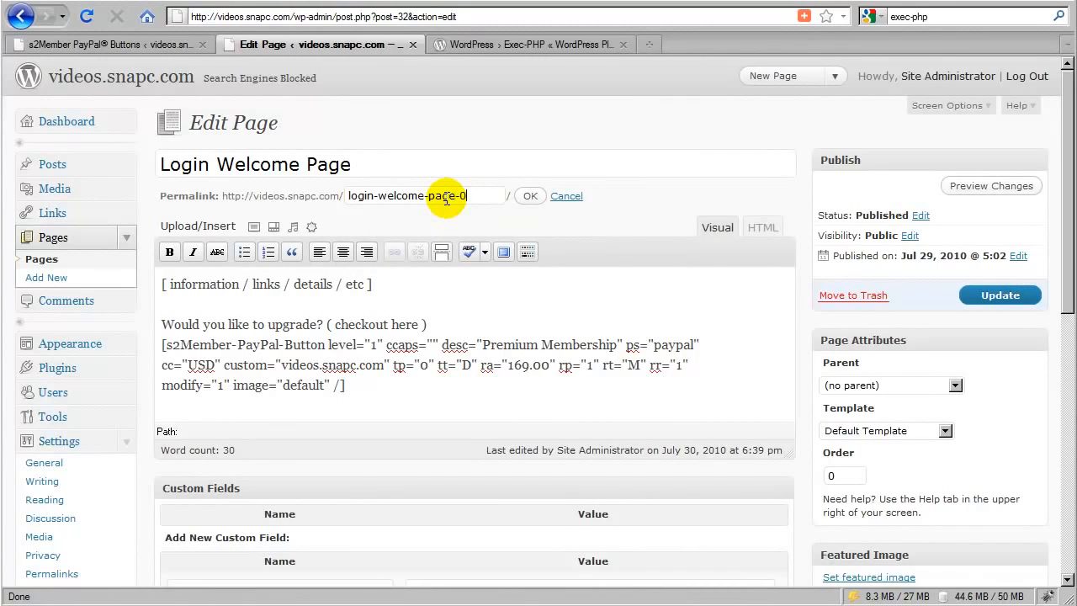
{"action": "type", "text": "-0"}
{"action": "left_click", "coordinate": [530, 195]}
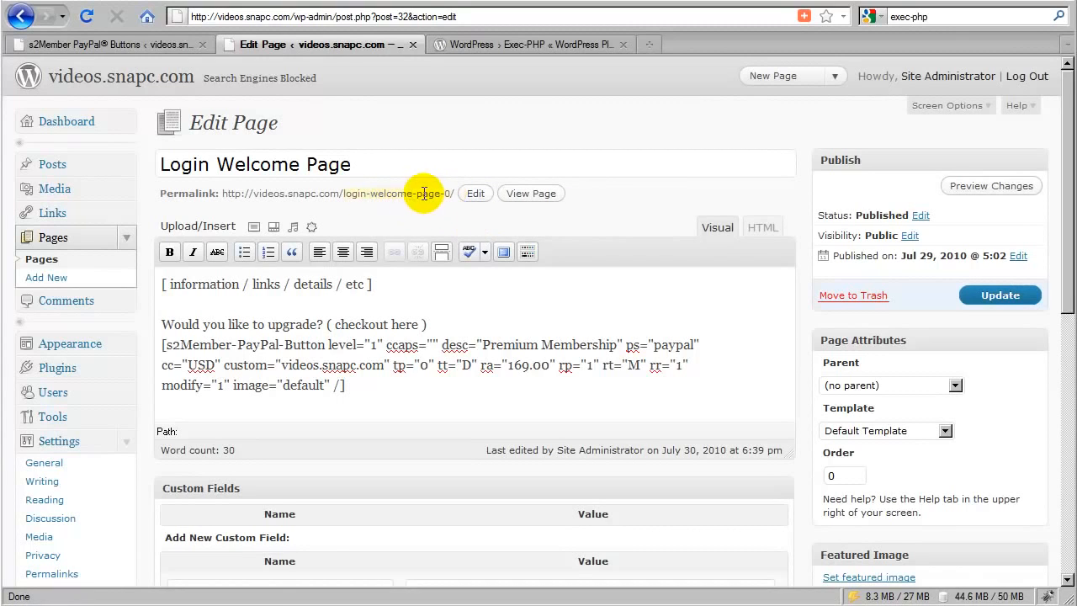
- Copy the "[ information / links / details / etc ]" line from the Login Welcome Page and save the page update
{"action": "left_click_drag", "start_coordinate": [347, 386], "coordinate": [163, 345]}
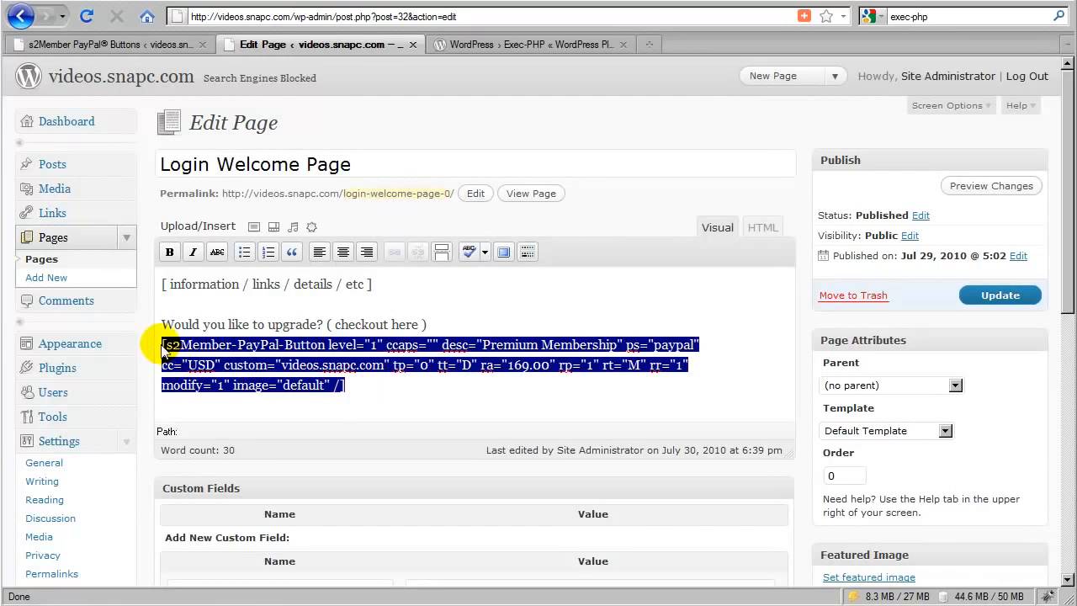
{"action": "left_click", "coordinate": [306, 366]}
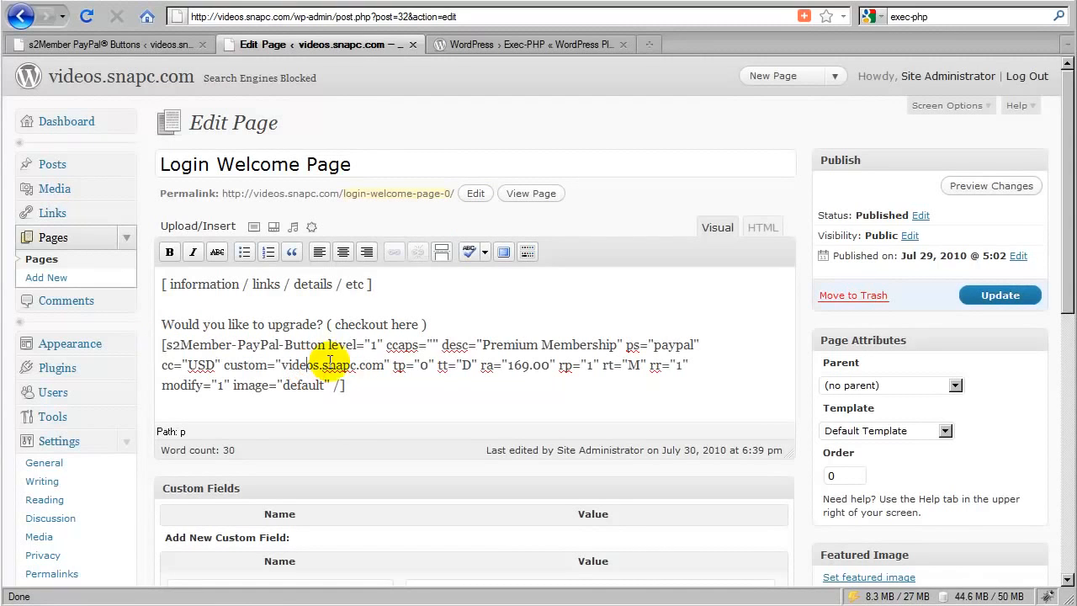
{"action": "left_click_drag", "start_coordinate": [373, 284], "coordinate": [164, 285]}
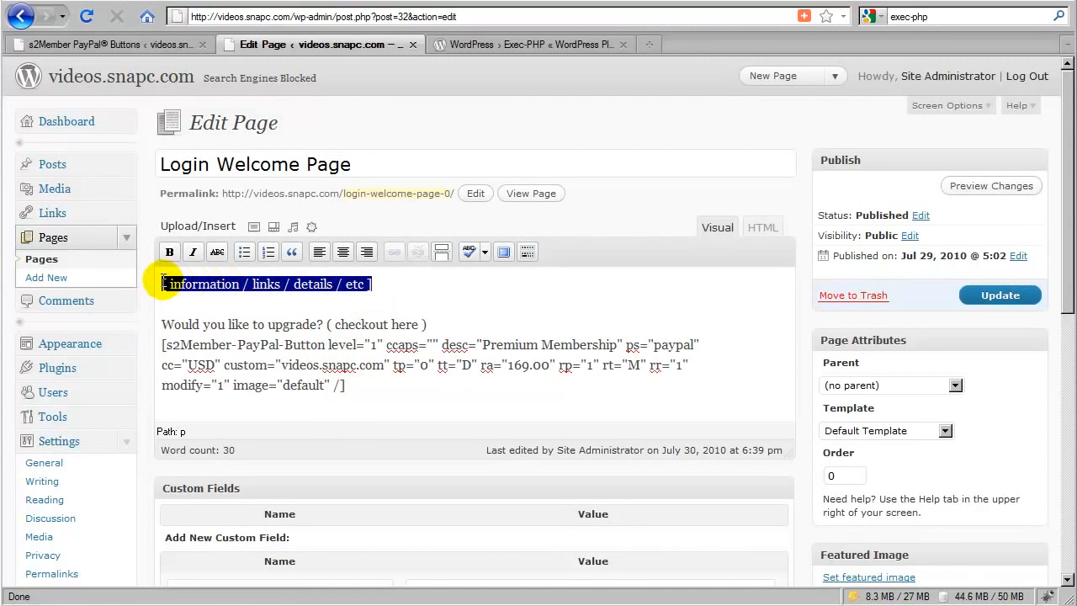
{"action": "right_click", "coordinate": [177, 284]}
{"action": "left_click", "coordinate": [199, 345]}
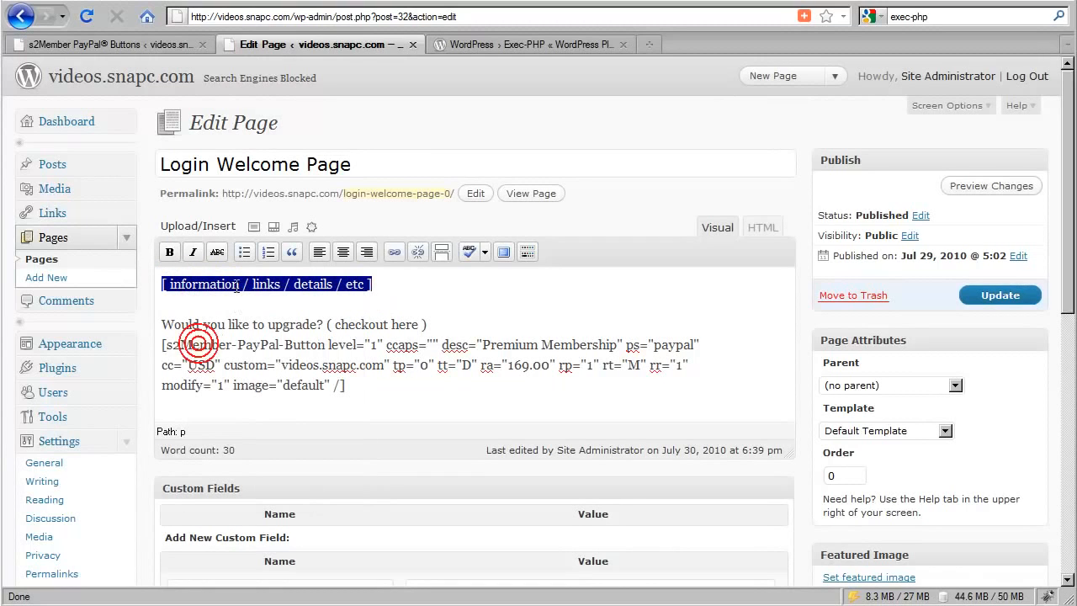
{"action": "double_click", "coordinate": [302, 285]}
{"action": "left_click", "coordinate": [383, 286]}
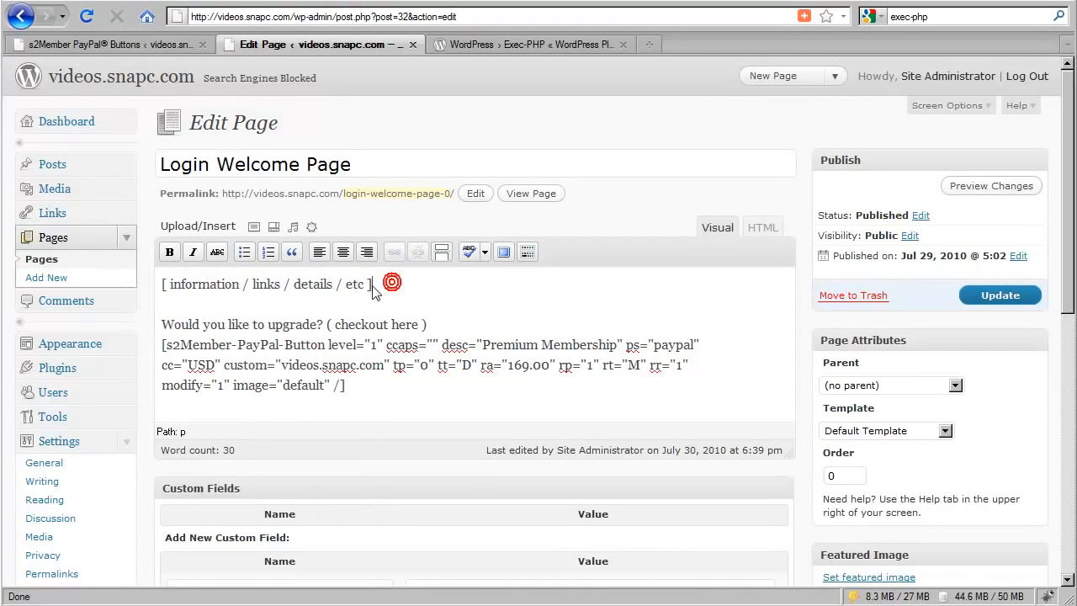
{"action": "left_click", "coordinate": [1002, 297]}
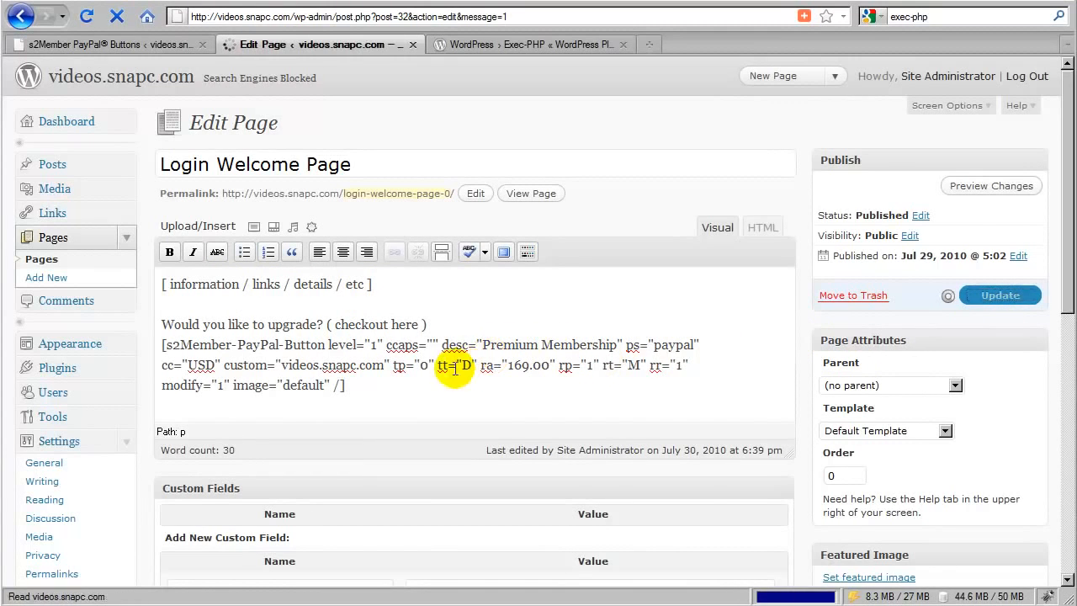
- Add a new page titled "Login Welcome Page ( level #1 )" and paste the "[ information / links / details / etc ]" line as its content
{"action": "left_click", "coordinate": [45, 277]}
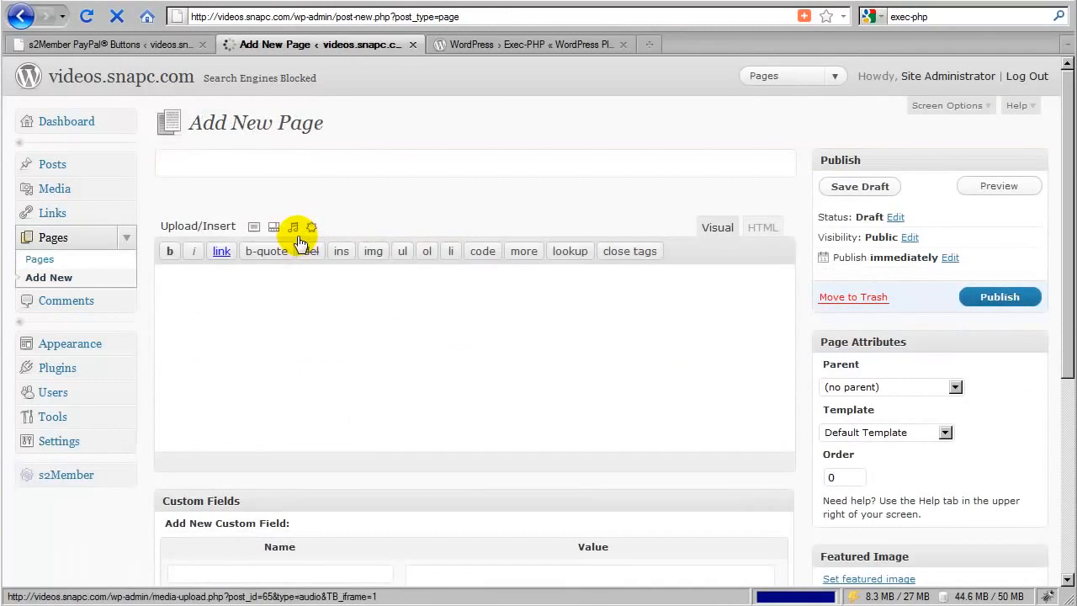
{"action": "left_click", "coordinate": [280, 165]}
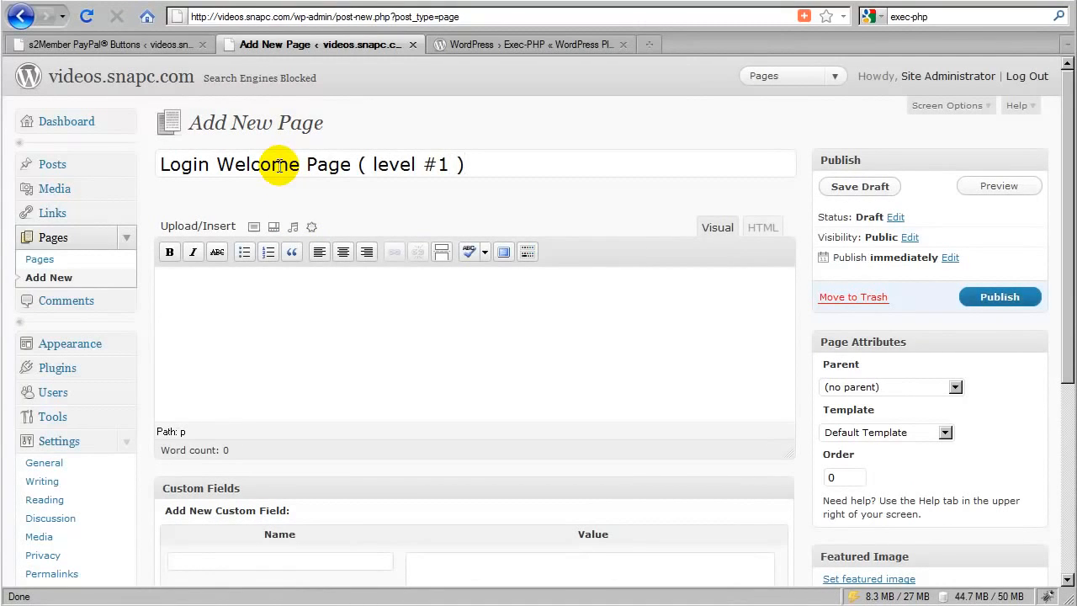
{"action": "left_click", "coordinate": [289, 312]}
{"action": "right_click", "coordinate": [289, 308]}
{"action": "left_click", "coordinate": [331, 389]}
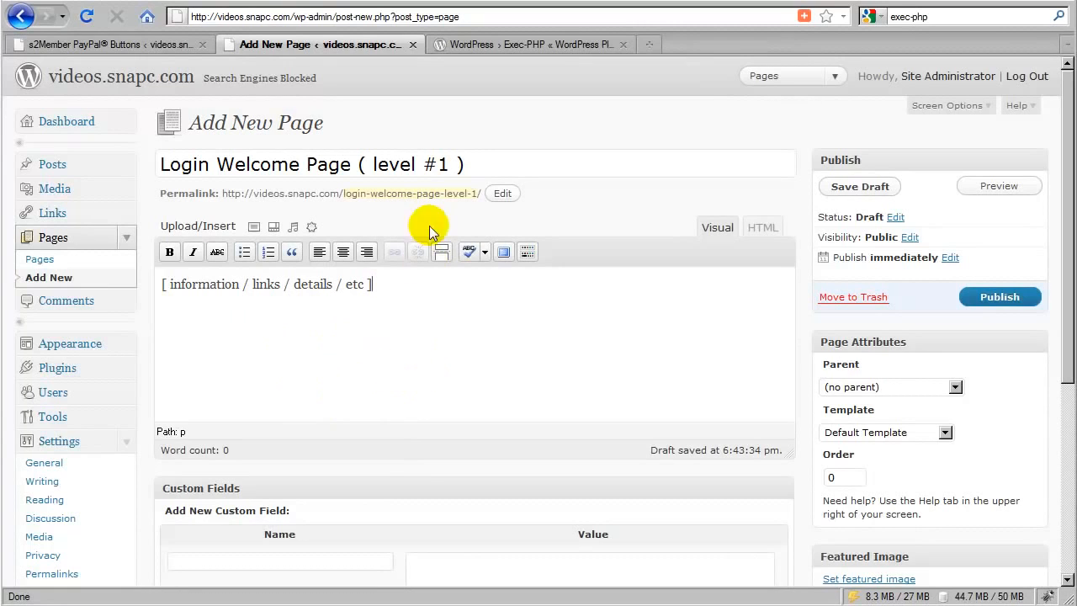
- Change the new page's permalink slug to login-welcome-page-1
{"action": "left_click", "coordinate": [430, 195]}
{"action": "left_click_drag", "start_coordinate": [460, 195], "coordinate": [490, 194]}
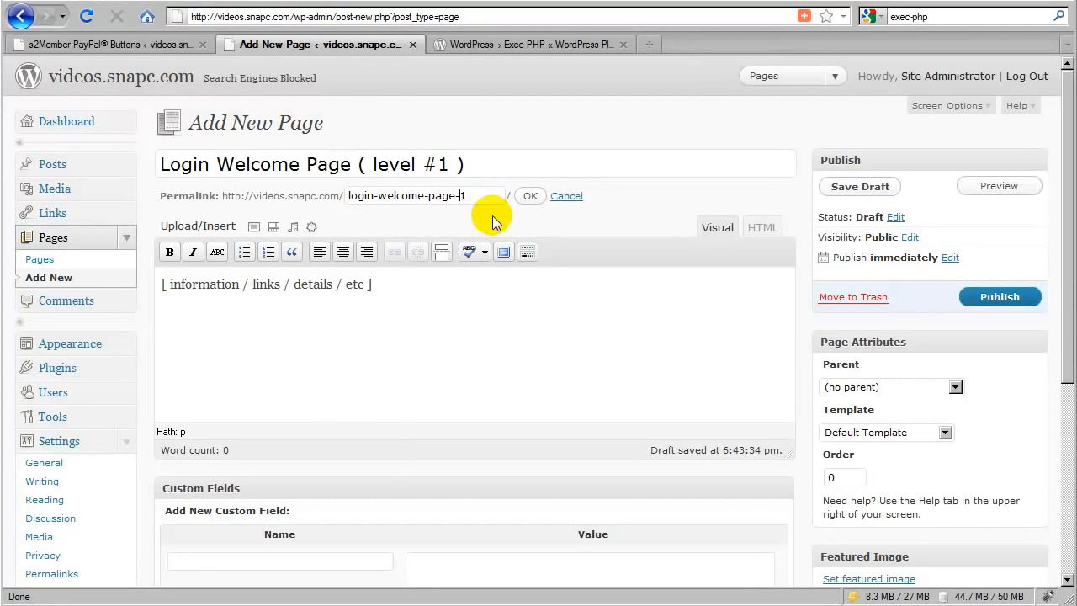
{"action": "left_click", "coordinate": [527, 197]}
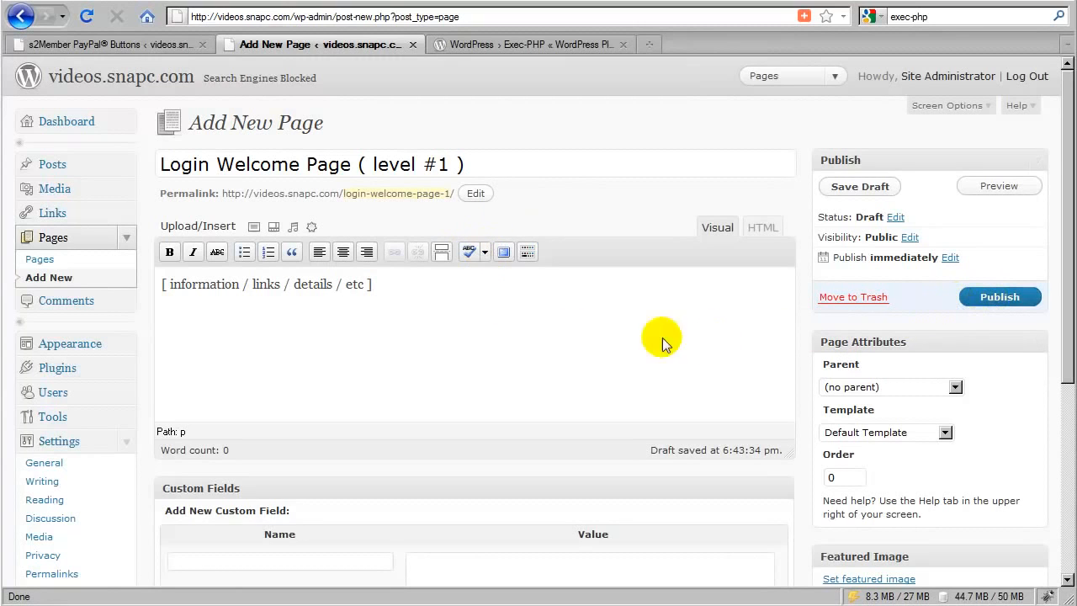
- Disallow comments on the new level #1 page and publish it
{"action": "scroll", "coordinate": [662, 339], "scroll_direction": "down", "scroll_amount": 5}
{"action": "left_click", "coordinate": [212, 432]}
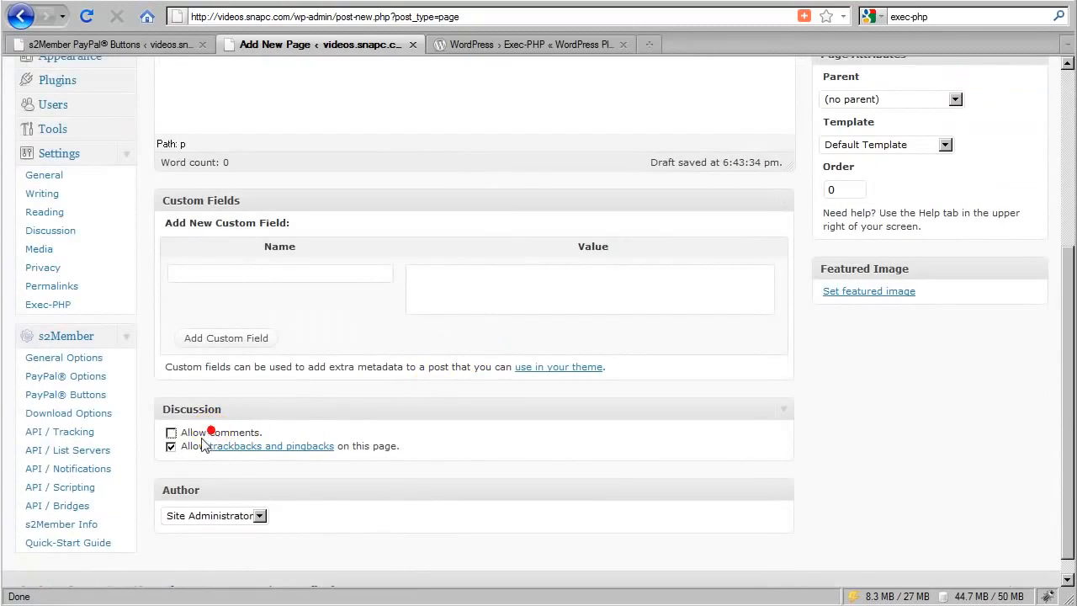
{"action": "scroll", "coordinate": [446, 384], "scroll_direction": "up", "scroll_amount": 5}
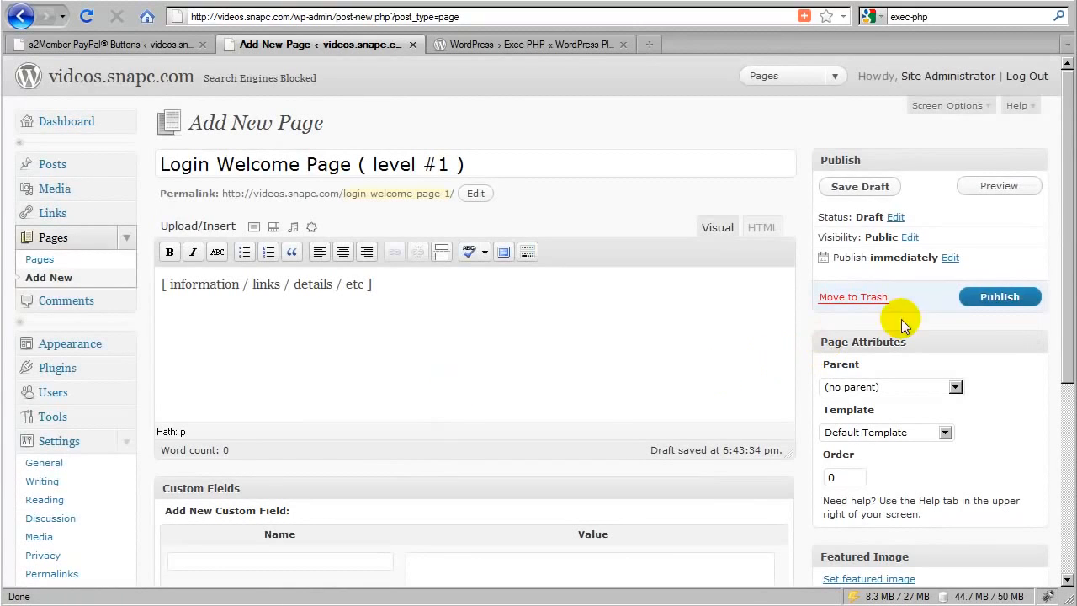
{"action": "left_click", "coordinate": [992, 299]}
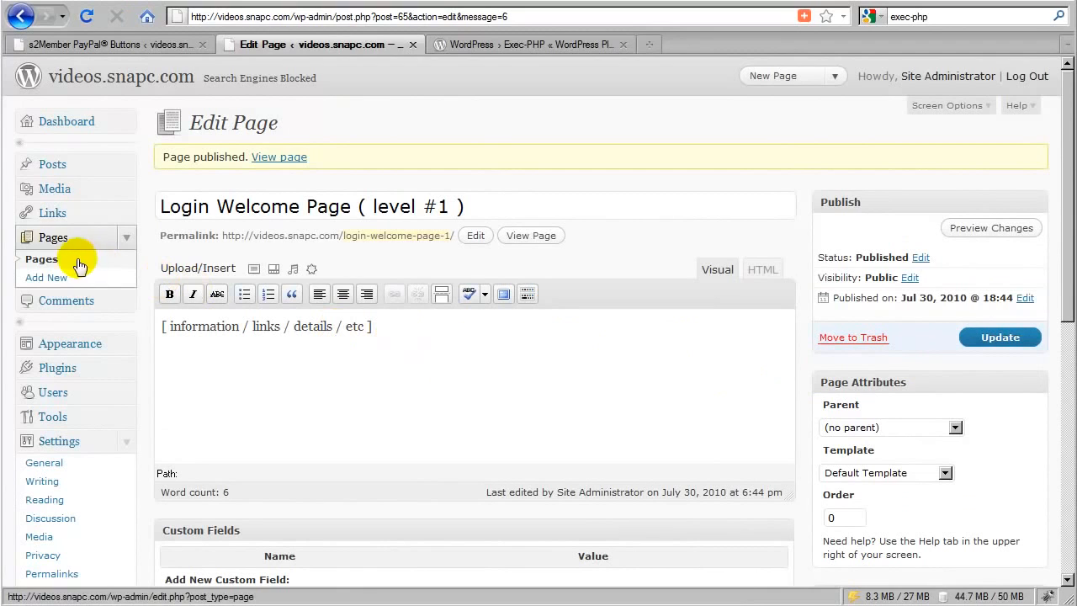
- Rename the original Login Welcome Page in the page list to "Login Welcome Page ( level 0 )"
{"action": "left_click", "coordinate": [50, 239]}
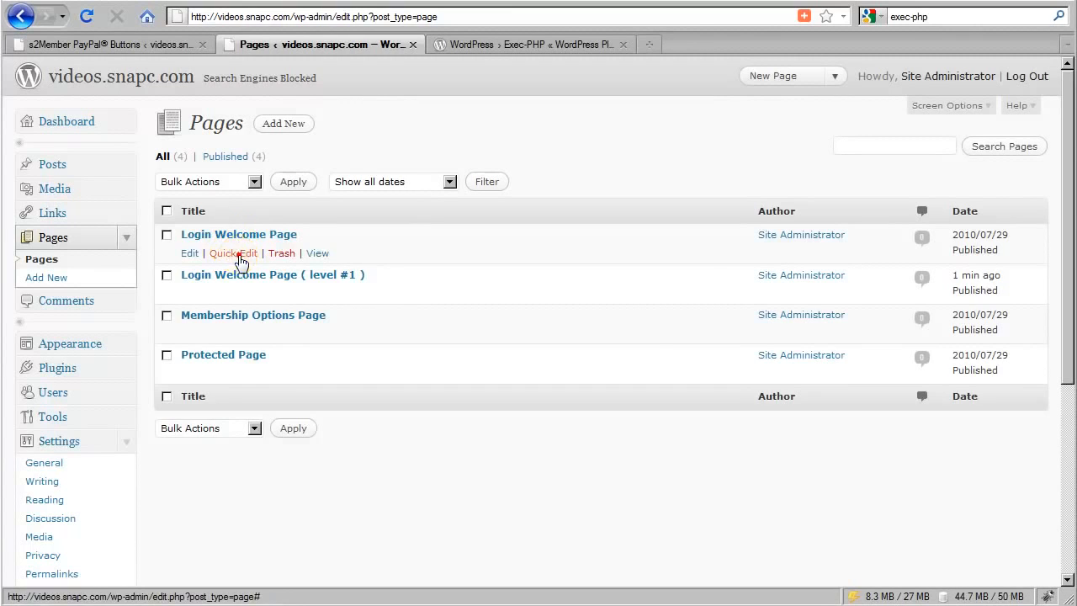
{"action": "left_click", "coordinate": [236, 252]}
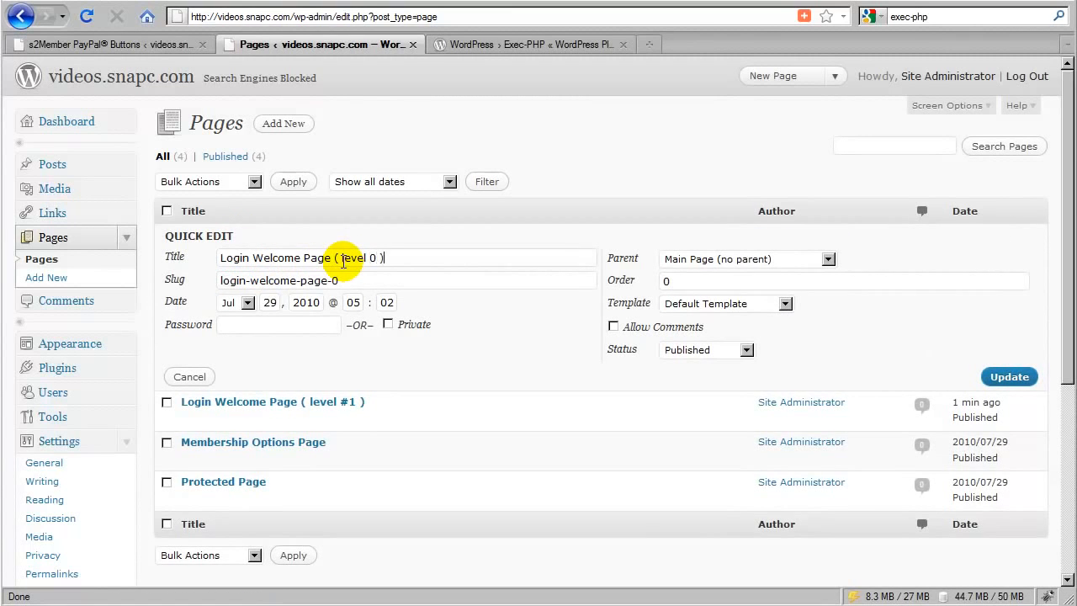
{"action": "left_click", "coordinate": [1001, 378]}
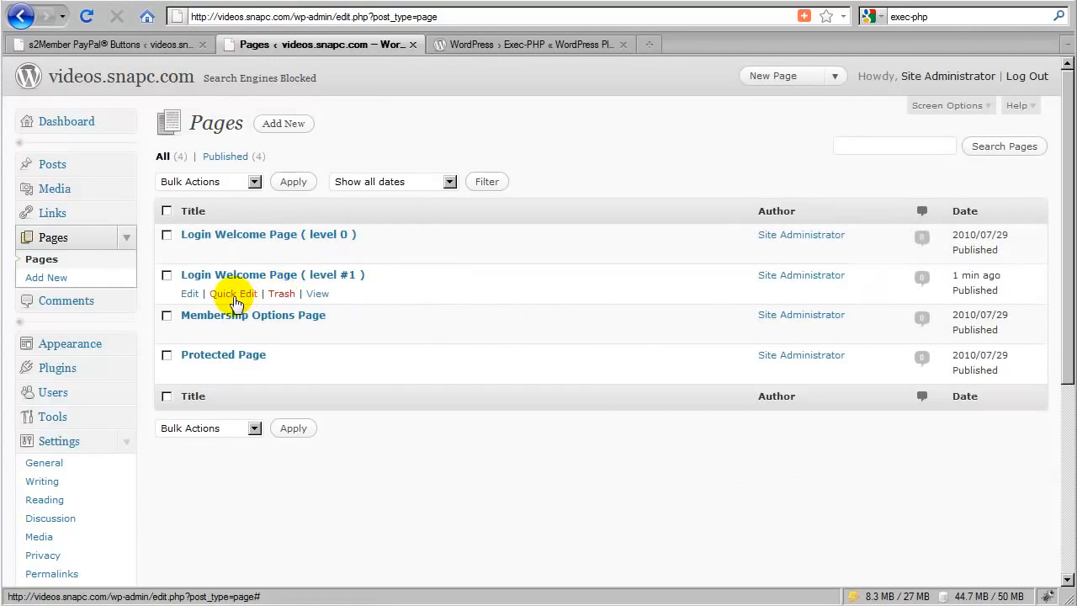
- Check the title and slug of Login Welcome Page ( level #1 ) without changing them, and view the published page on the site
{"action": "left_click", "coordinate": [231, 295]}
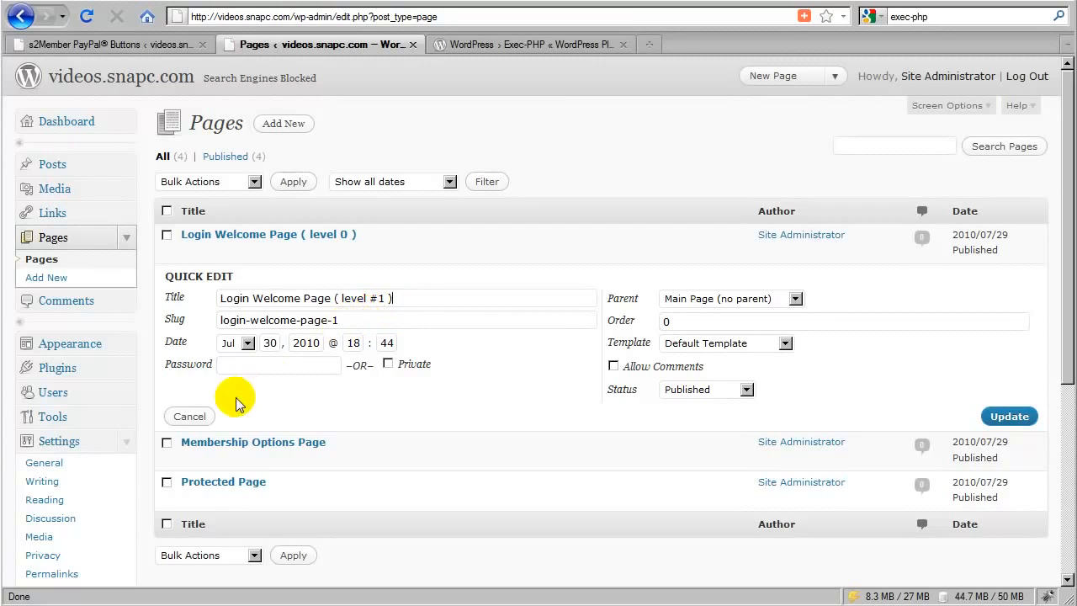
{"action": "left_click", "coordinate": [189, 416]}
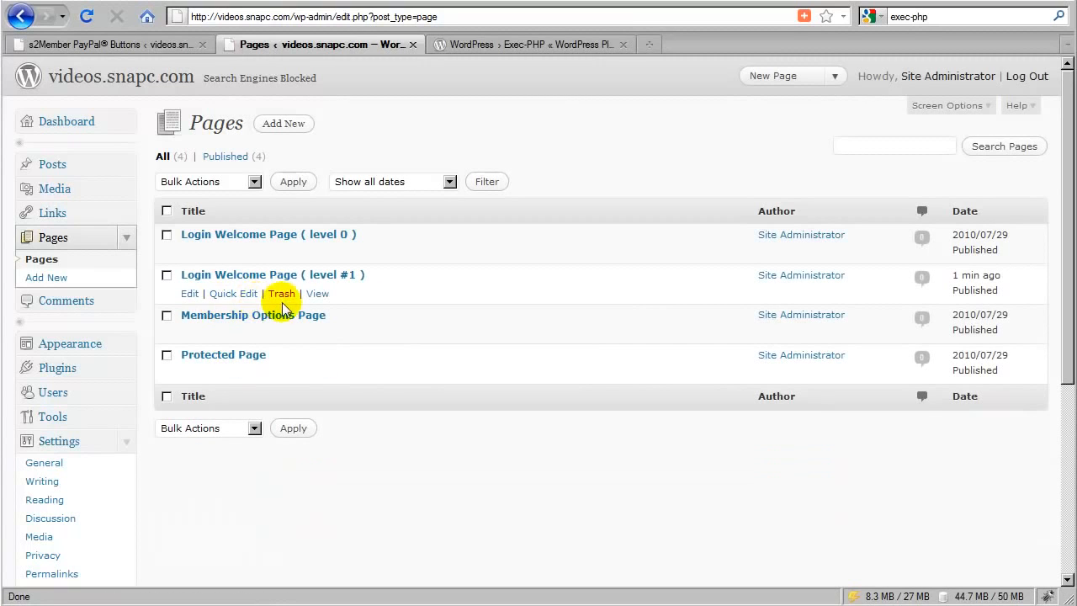
{"action": "scroll", "coordinate": [211, 344], "scroll_direction": "down", "scroll_amount": 2}
{"action": "scroll", "coordinate": [211, 341], "scroll_direction": "up", "scroll_amount": 2}
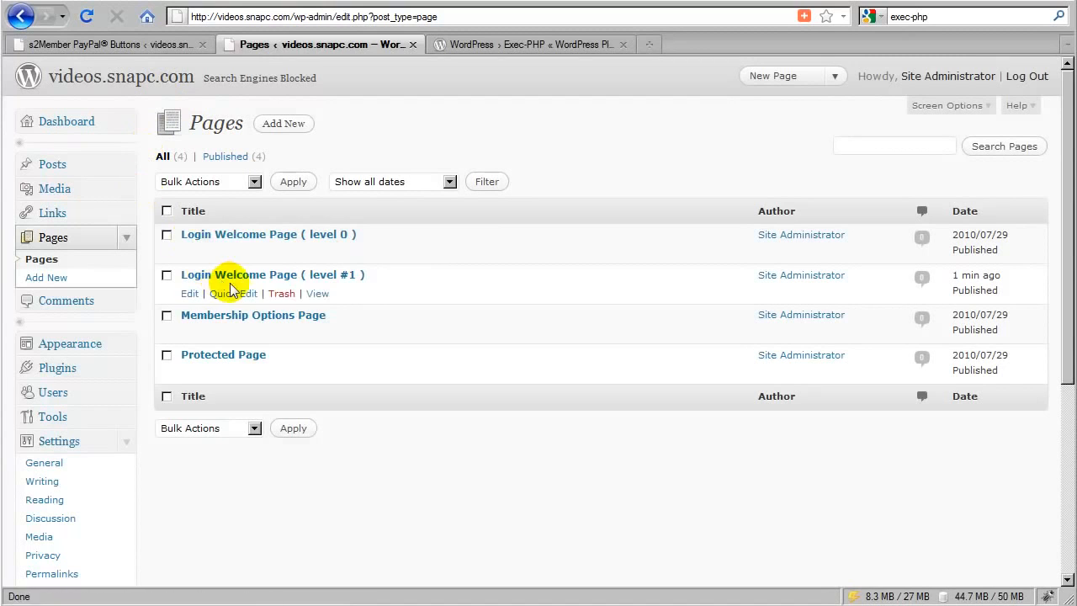
{"action": "left_click", "coordinate": [318, 294]}
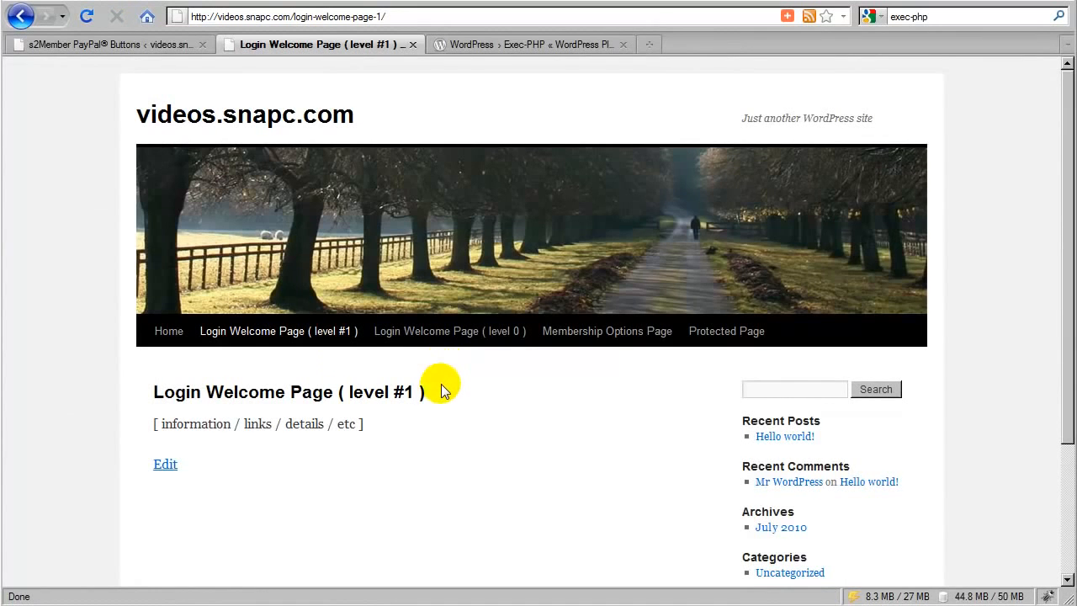
{"action": "scroll", "coordinate": [440, 386], "scroll_direction": "down", "scroll_amount": 2}
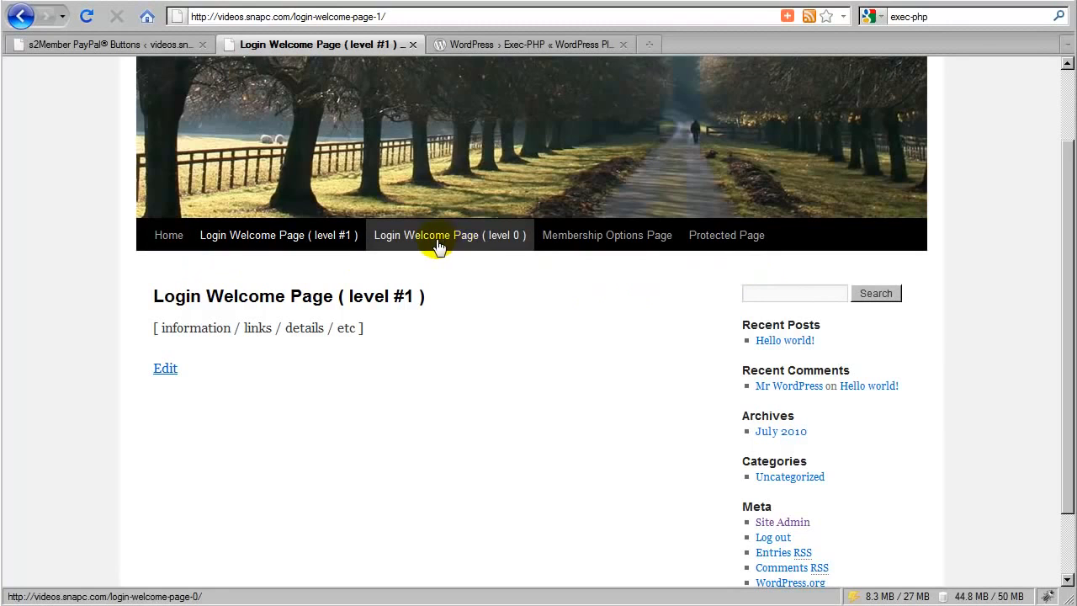
- Return to the s2Member PayPal Buttons page and set the modification button's type to Downgrade To Level #1
{"action": "left_click", "coordinate": [114, 46]}
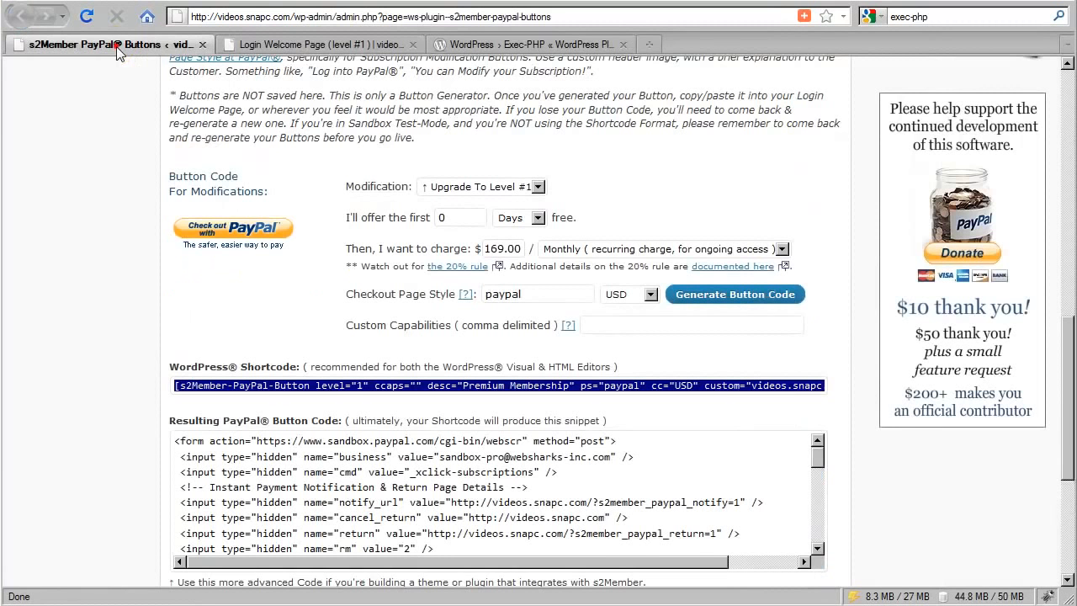
{"action": "left_click", "coordinate": [551, 199]}
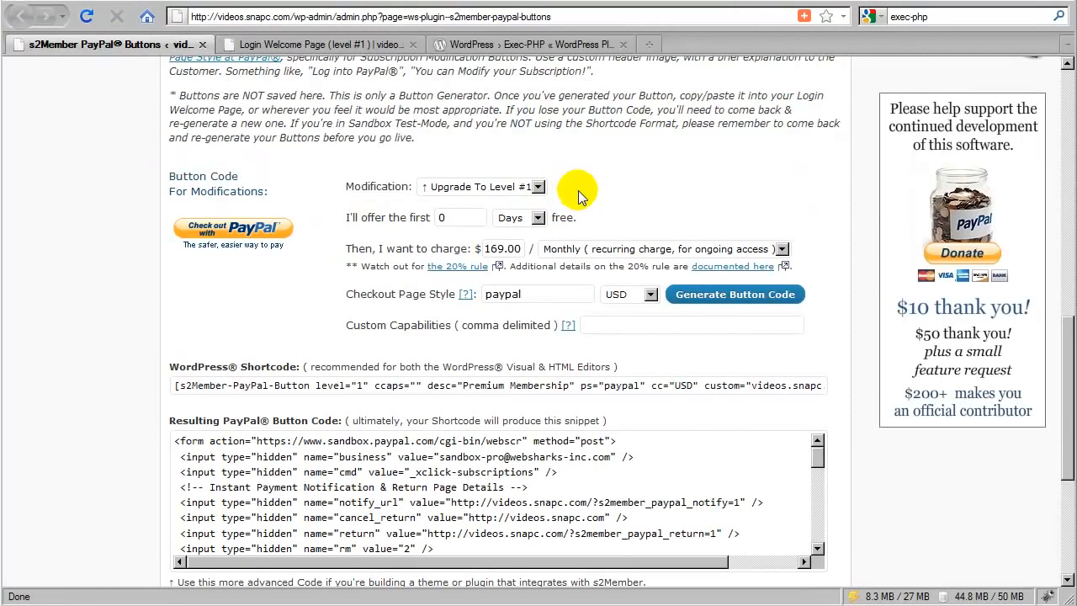
{"action": "left_click", "coordinate": [537, 188]}
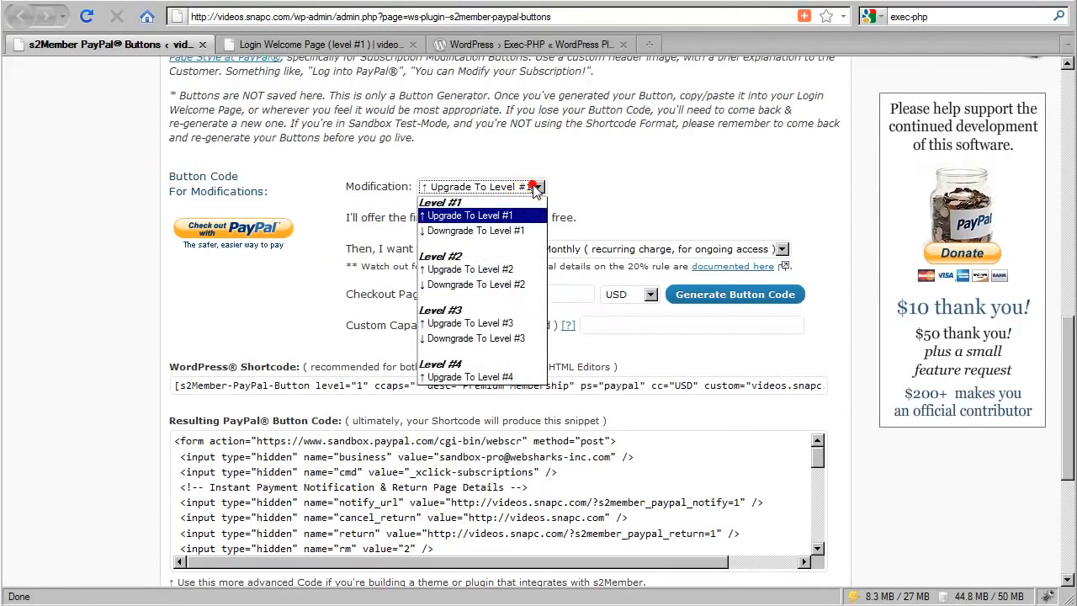
{"action": "left_click", "coordinate": [478, 231]}
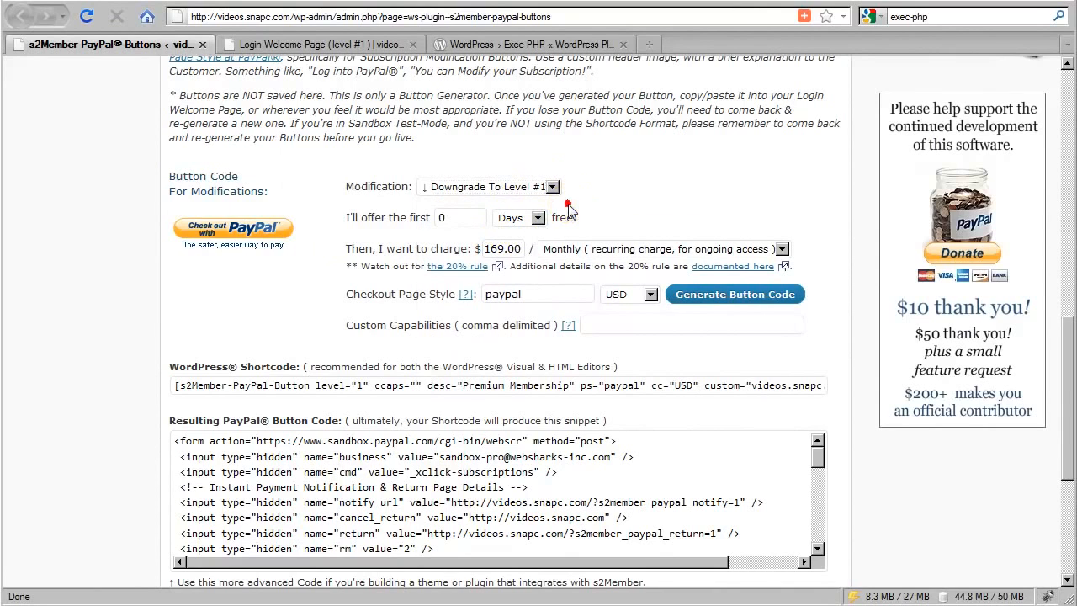